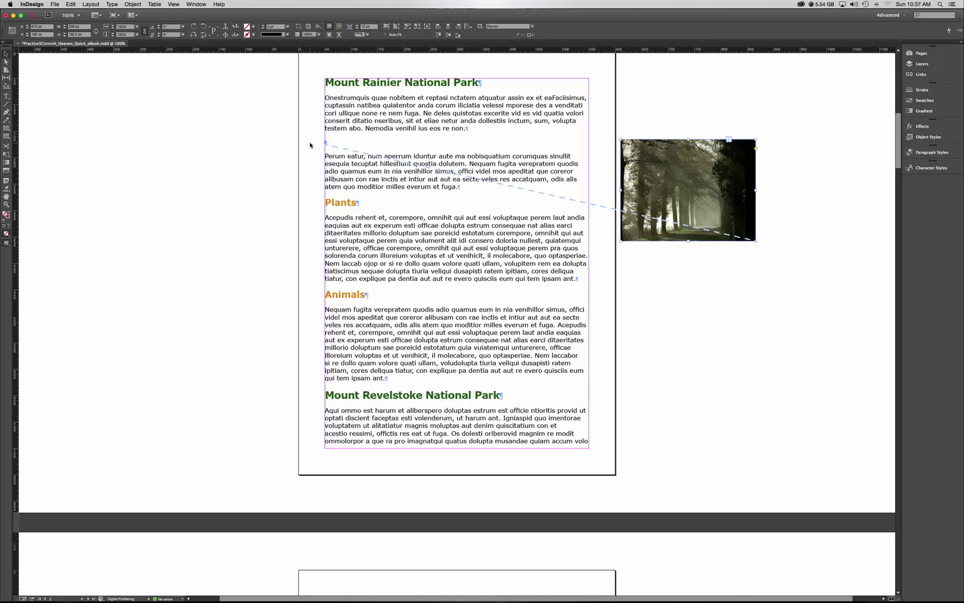
# Step: Start a new table of contents style named "ePub" with nothing selected in the document
pyautogui.click(310, 145)
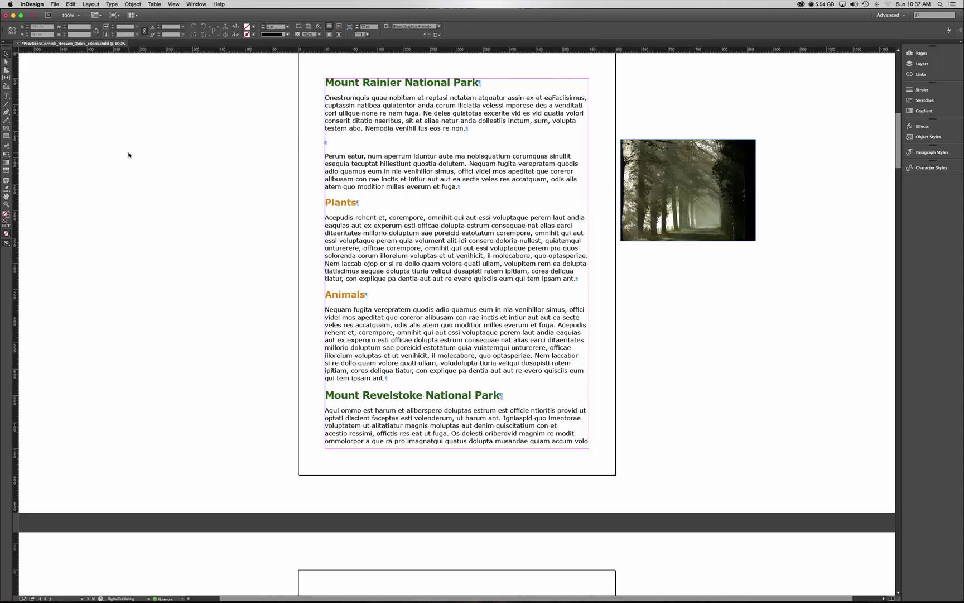
pyautogui.click(91, 5)
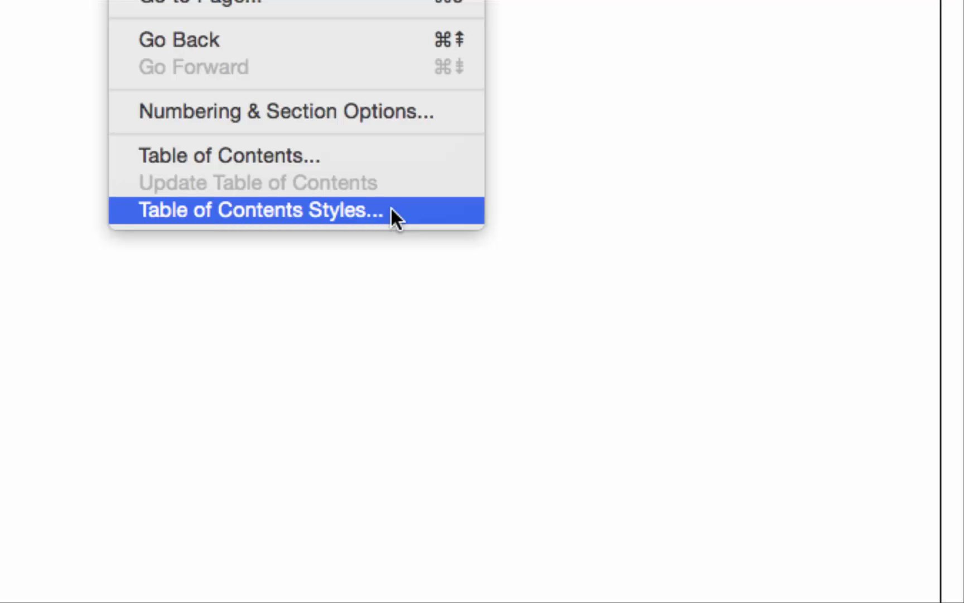
pyautogui.click(391, 209)
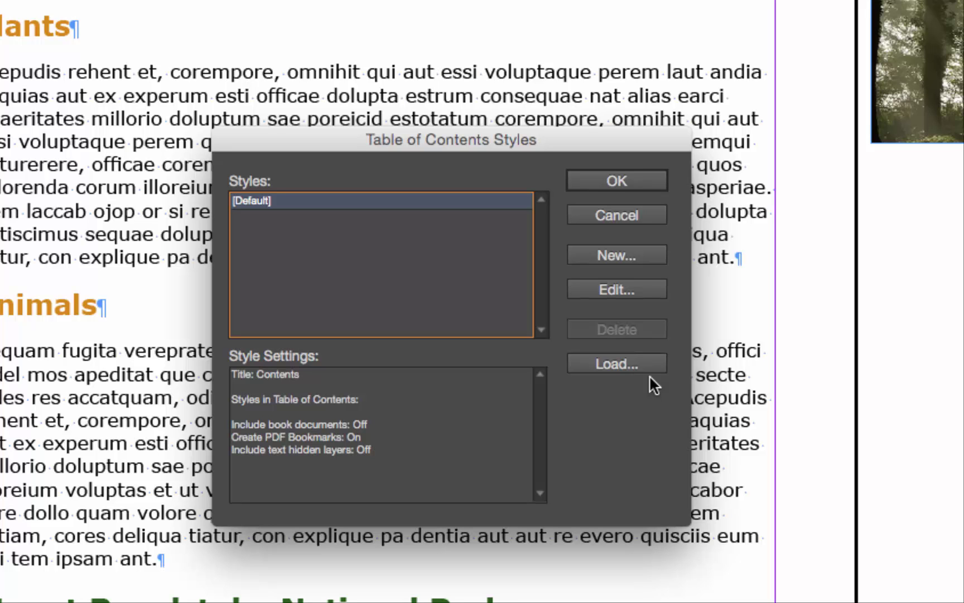
pyautogui.click(646, 257)
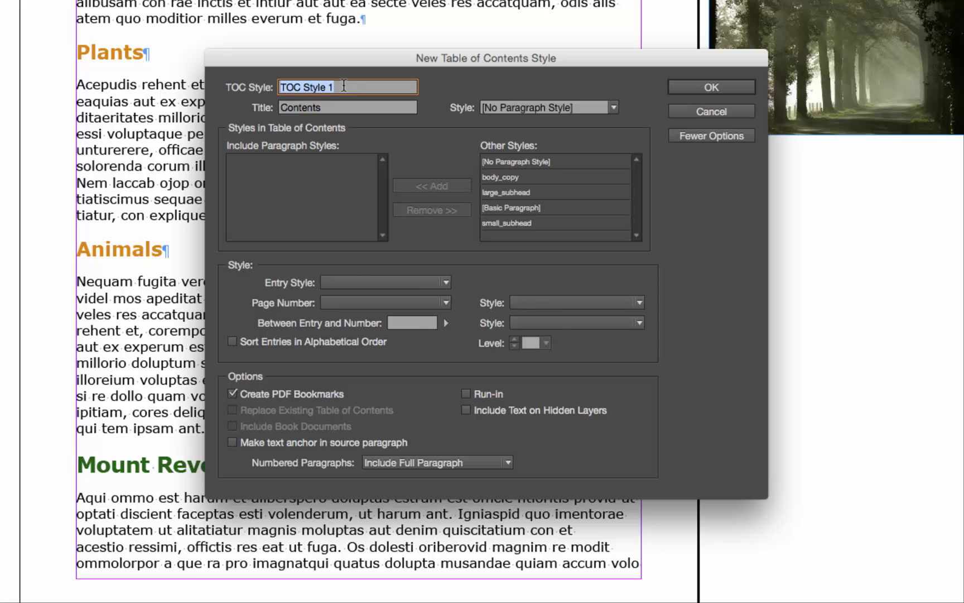
pyautogui.write('ePub')
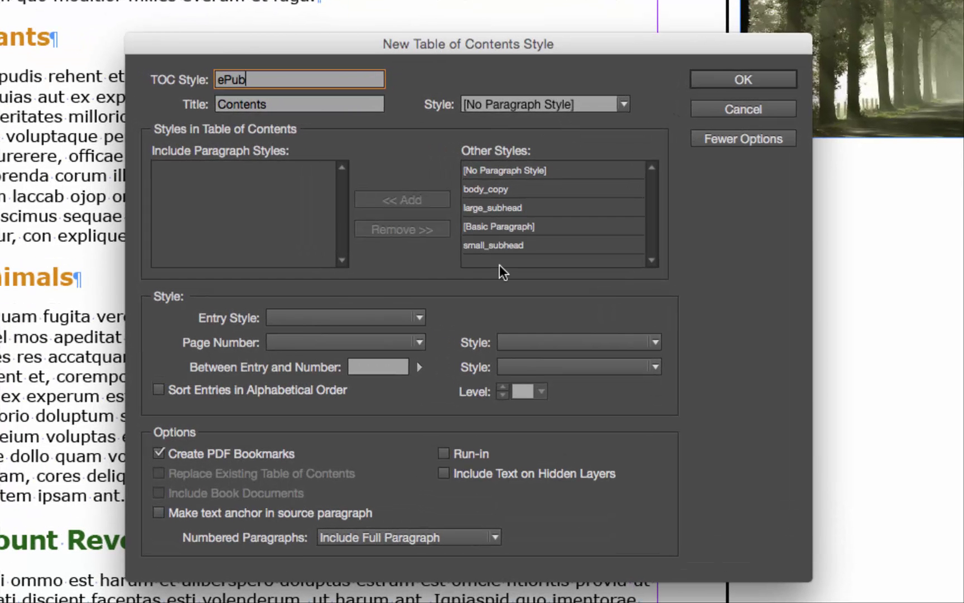
# Step: Include the large_subhead and small_subhead paragraph styles in the ePub table of contents style and save it
pyautogui.click(522, 207)
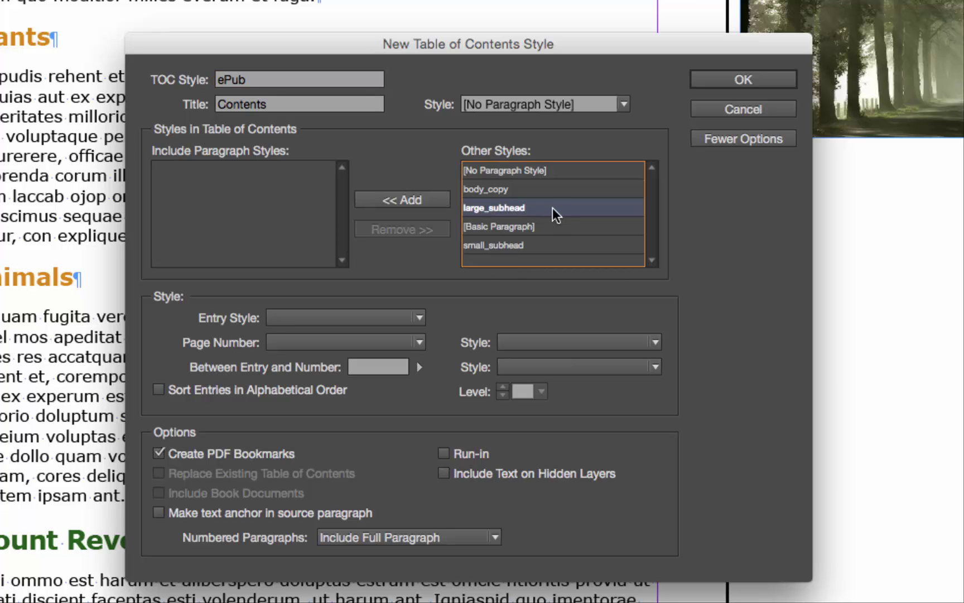
pyautogui.click(433, 199)
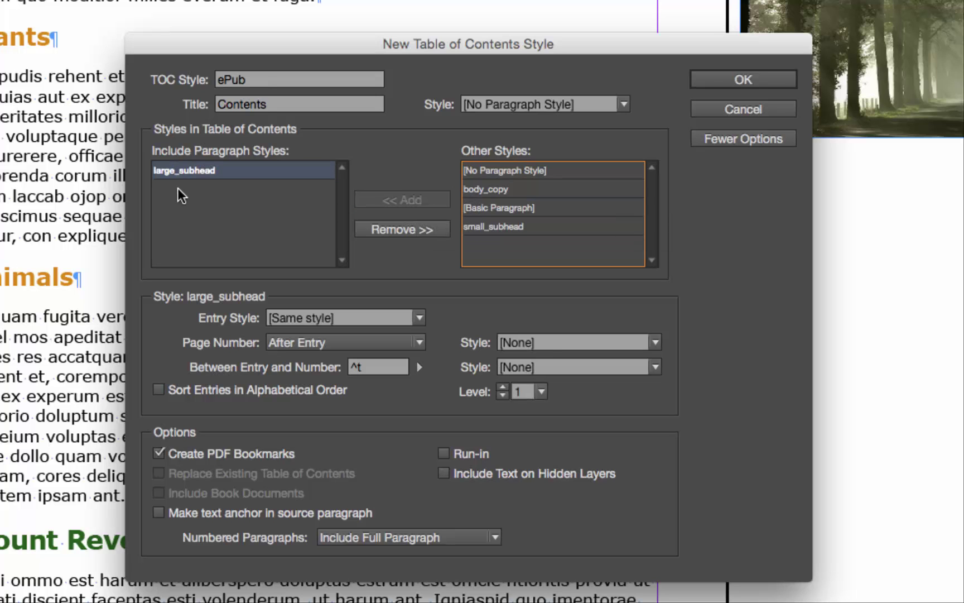
pyautogui.click(516, 226)
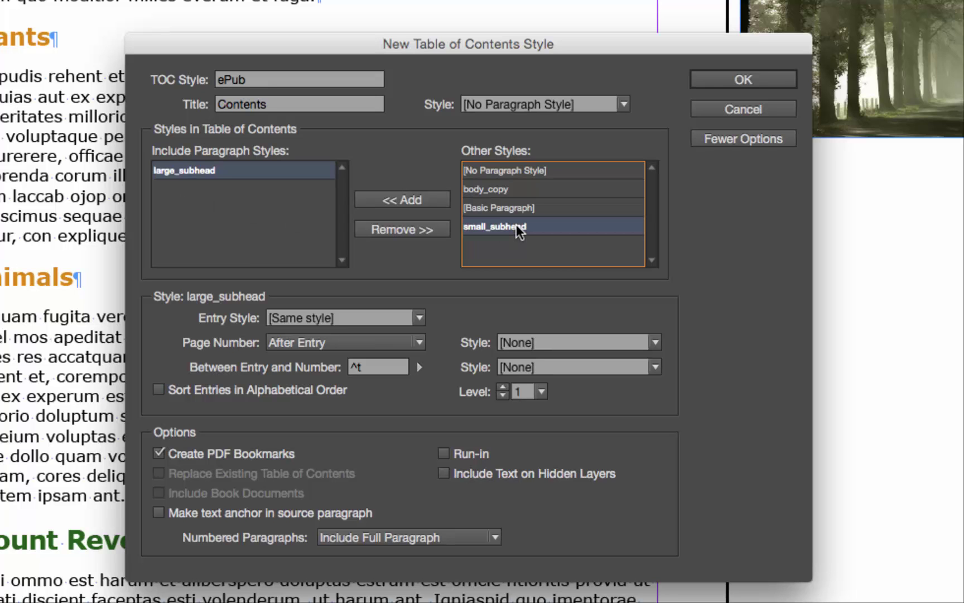
pyautogui.click(427, 198)
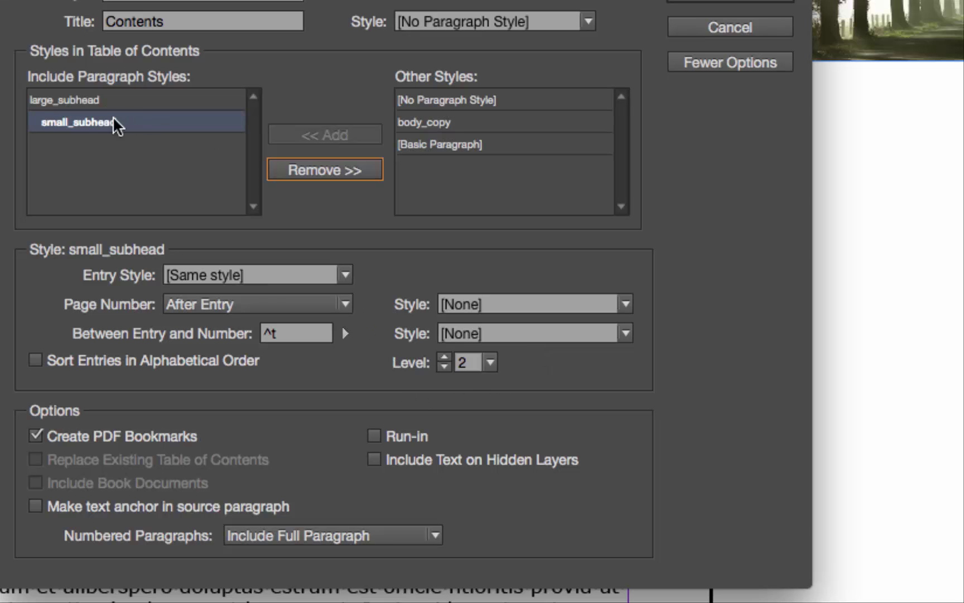
pyautogui.click(104, 102)
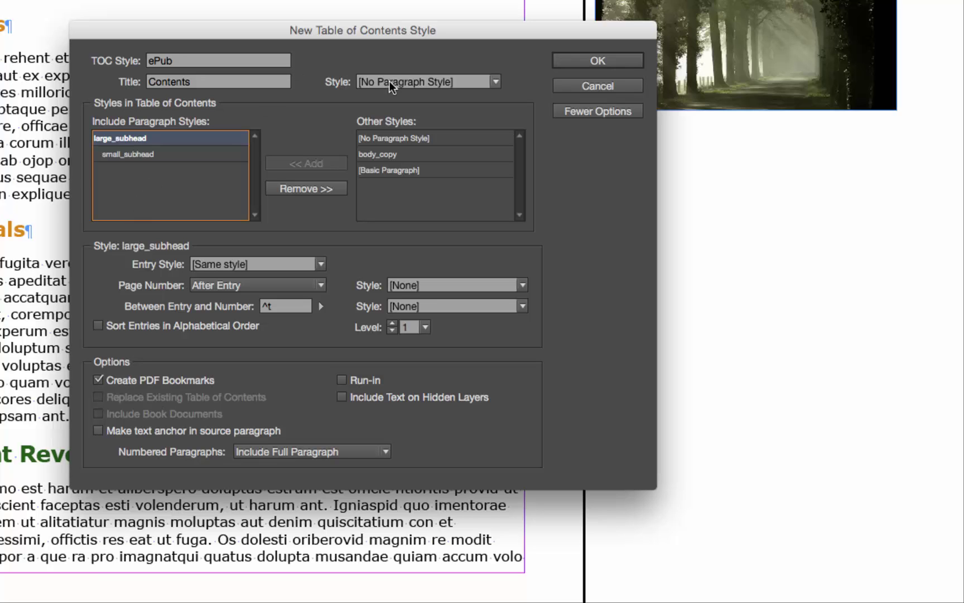
pyautogui.click(578, 59)
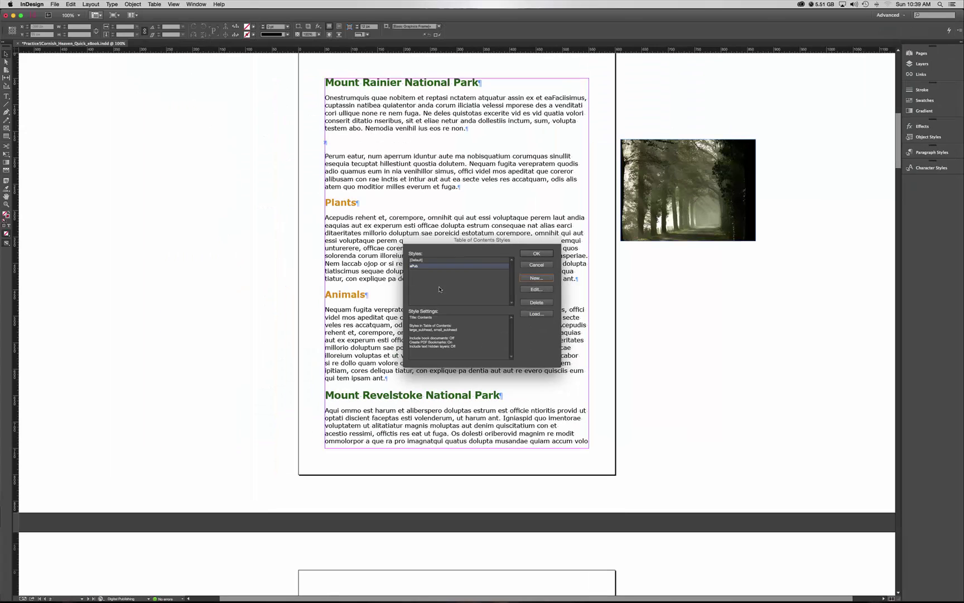
pyautogui.click(536, 255)
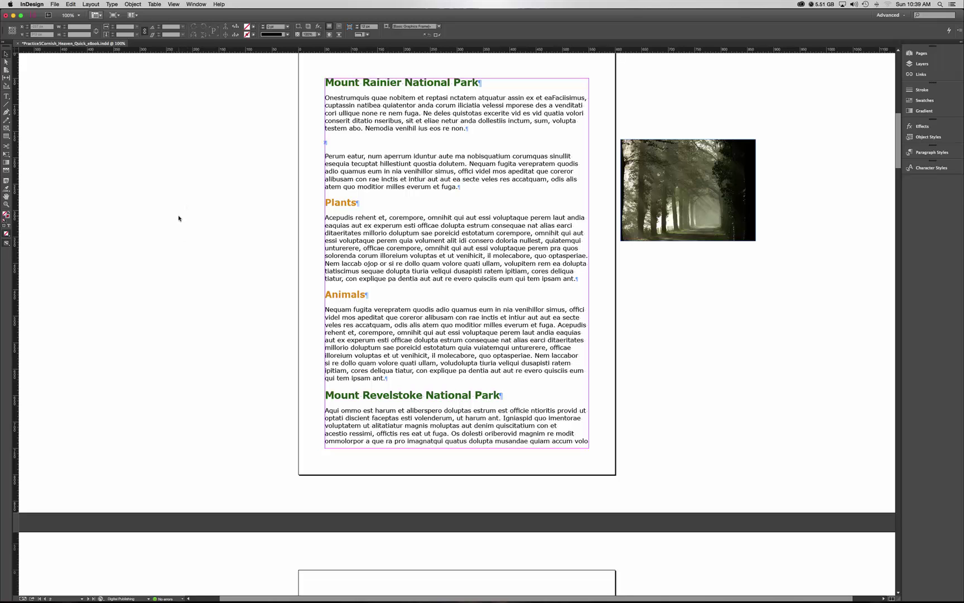
# Step: Set the document title to "Temperate Rain Forests" in the file information
pyautogui.click(54, 5)
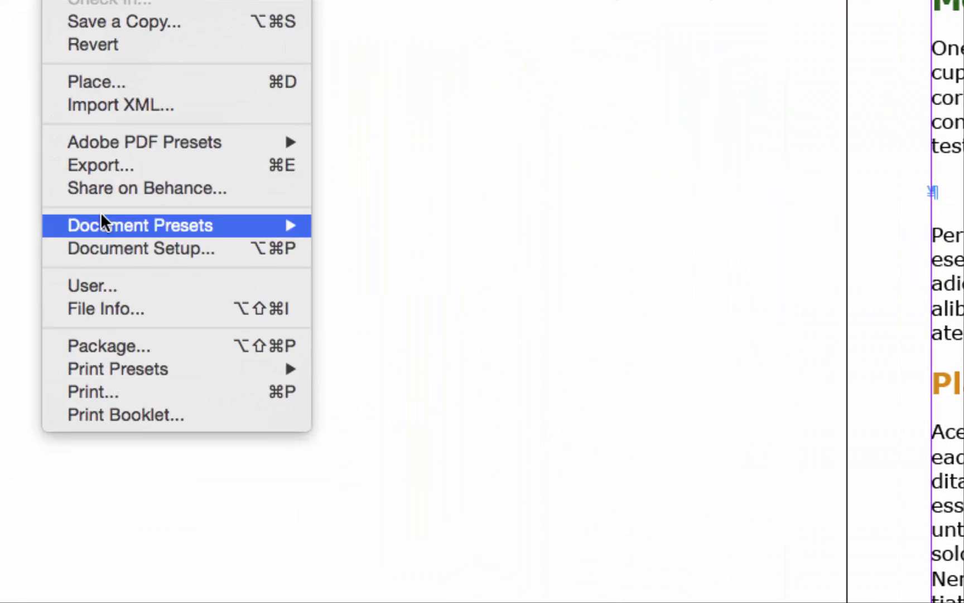
pyautogui.click(174, 308)
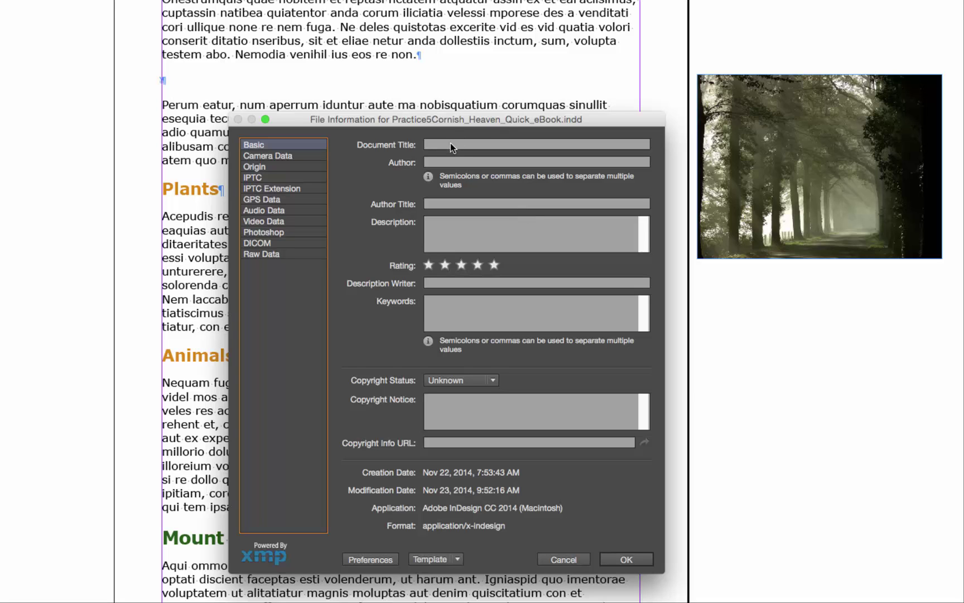
pyautogui.click(451, 145)
pyautogui.write('Te')
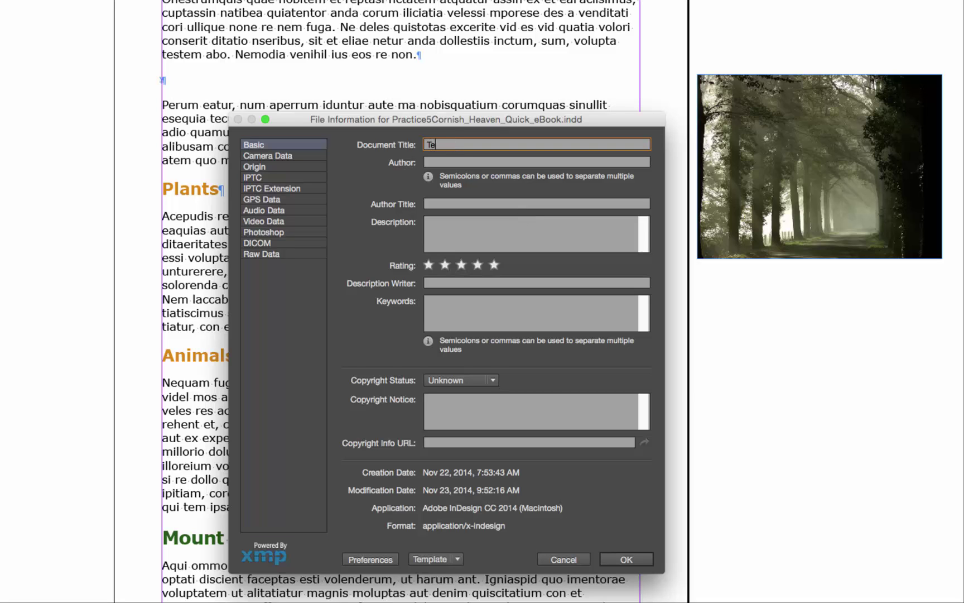
pyautogui.write('mperate Rain Forests')
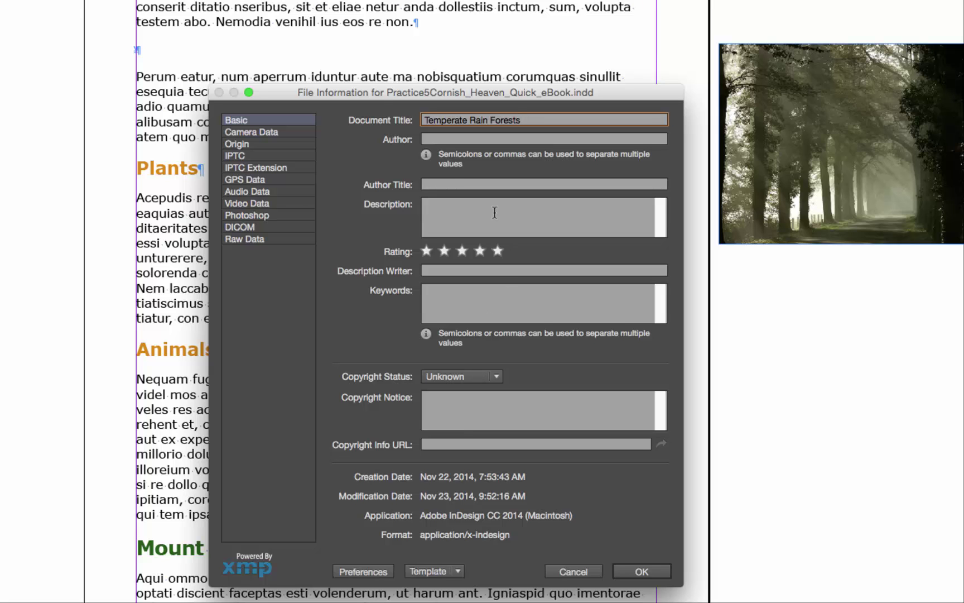
# Step: Fill in the author's name and the description "Plants and animals in the rain forest." in the file information
pyautogui.click(432, 135)
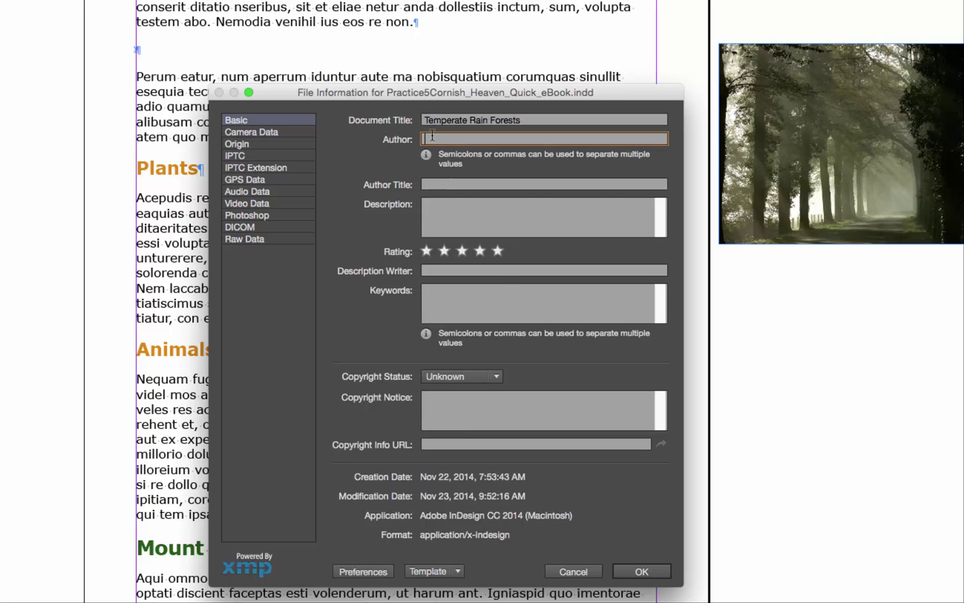
pyautogui.write('Johnny Appleseed')
pyautogui.click(448, 206)
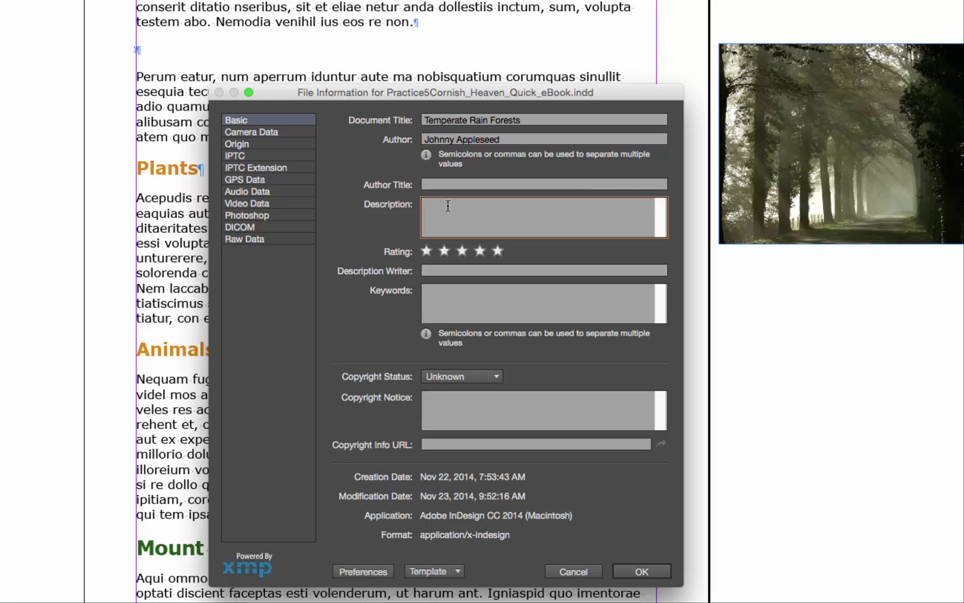
pyautogui.write('Plants and animals in the rain forest.')
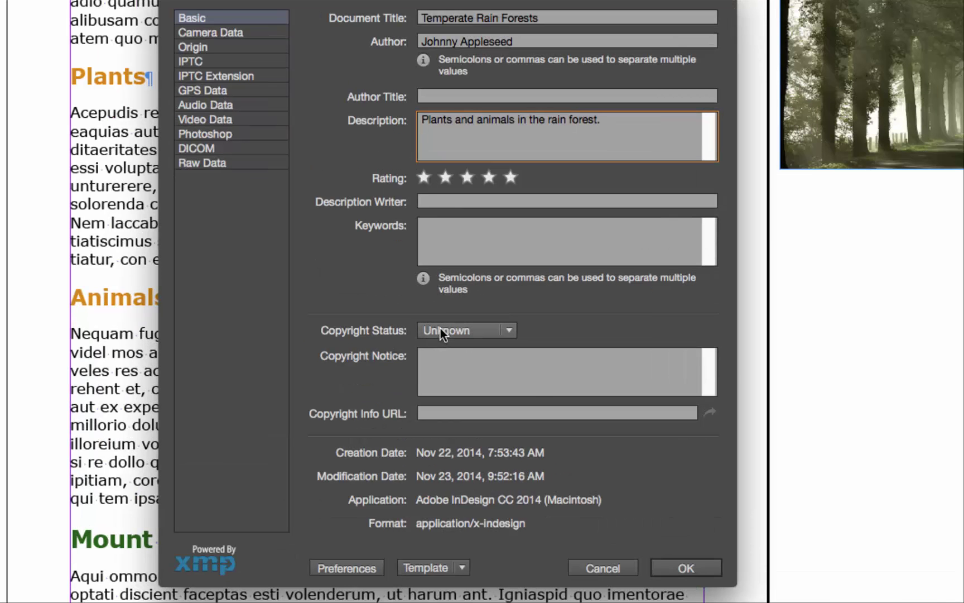
# Step: Mark the document as Copyrighted, add a 2015 copyright notice with the author's name and "All rights reserved.", and save the file information
pyautogui.click(466, 329)
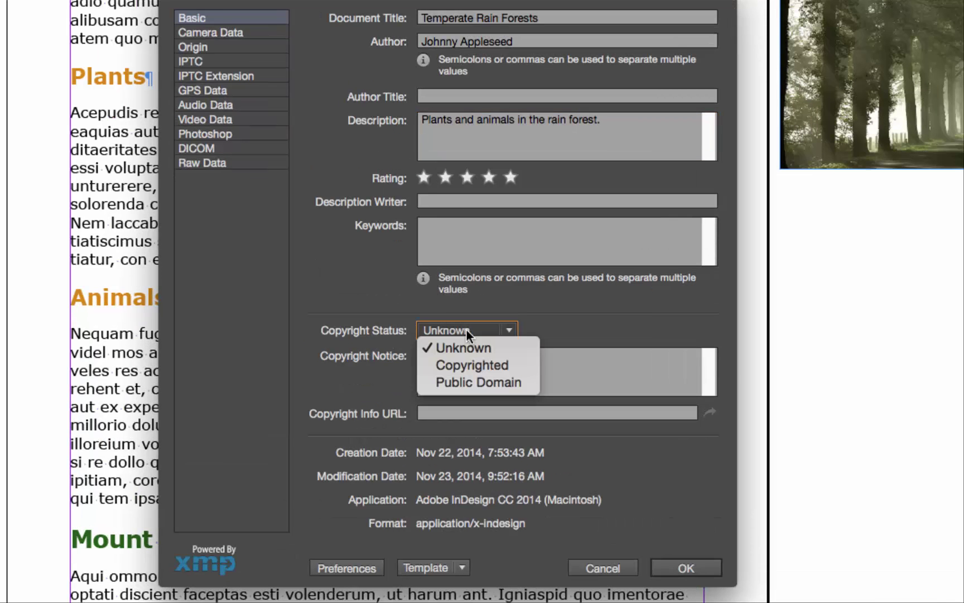
pyautogui.click(483, 364)
pyautogui.click(451, 359)
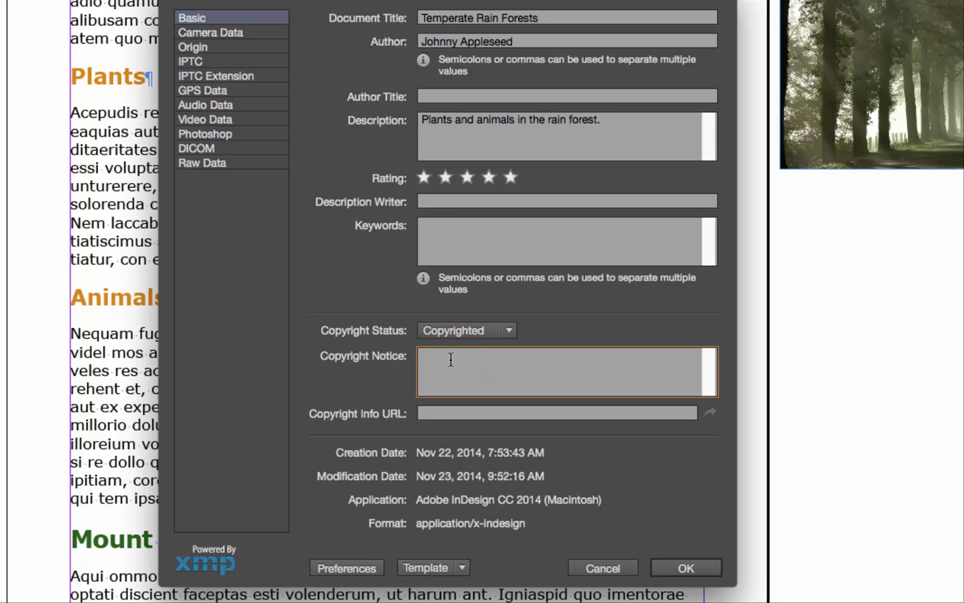
pyautogui.write('Copyright 2015 Johnny Appleseed')
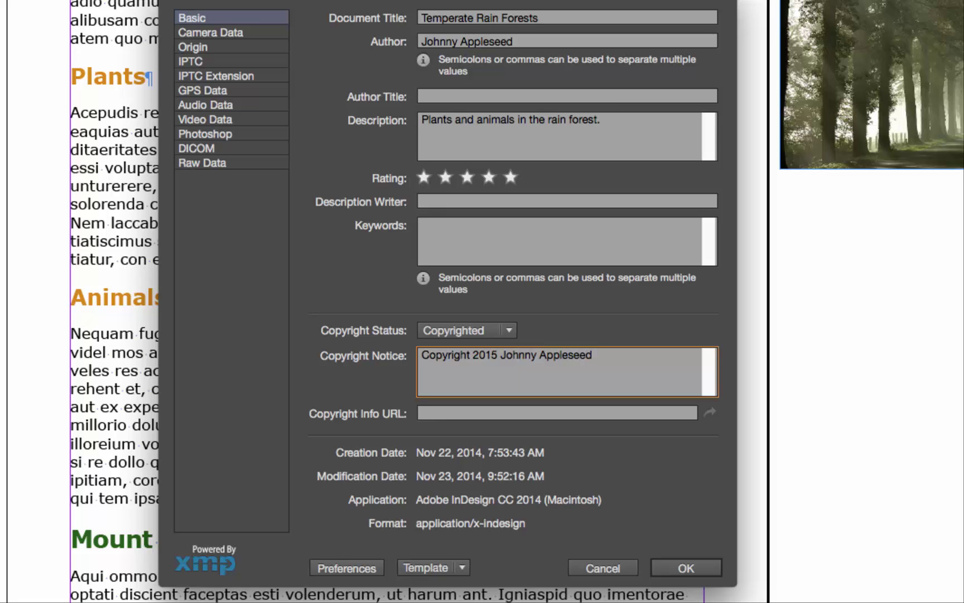
pyautogui.write('. All rights reserved')
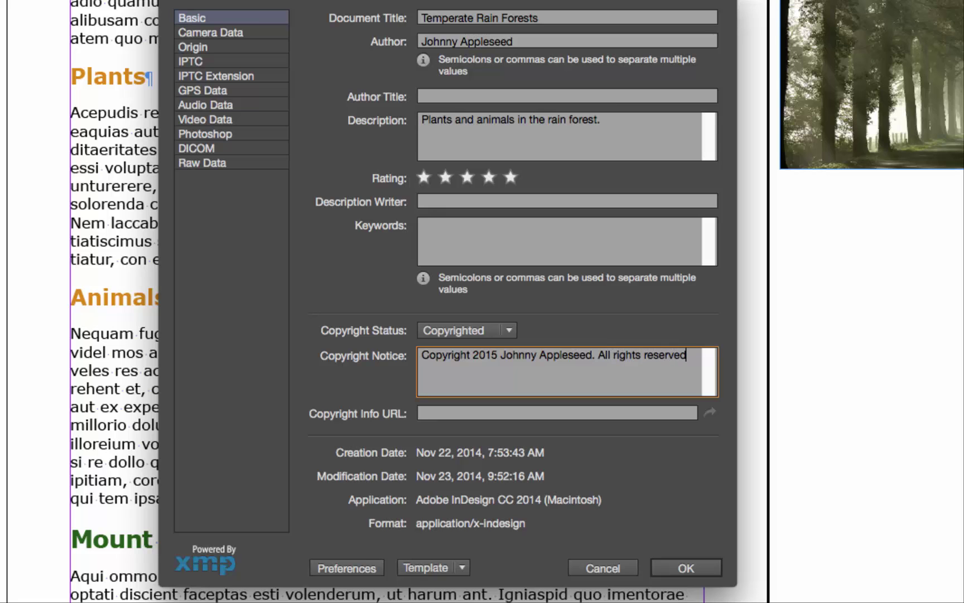
pyautogui.write('.')
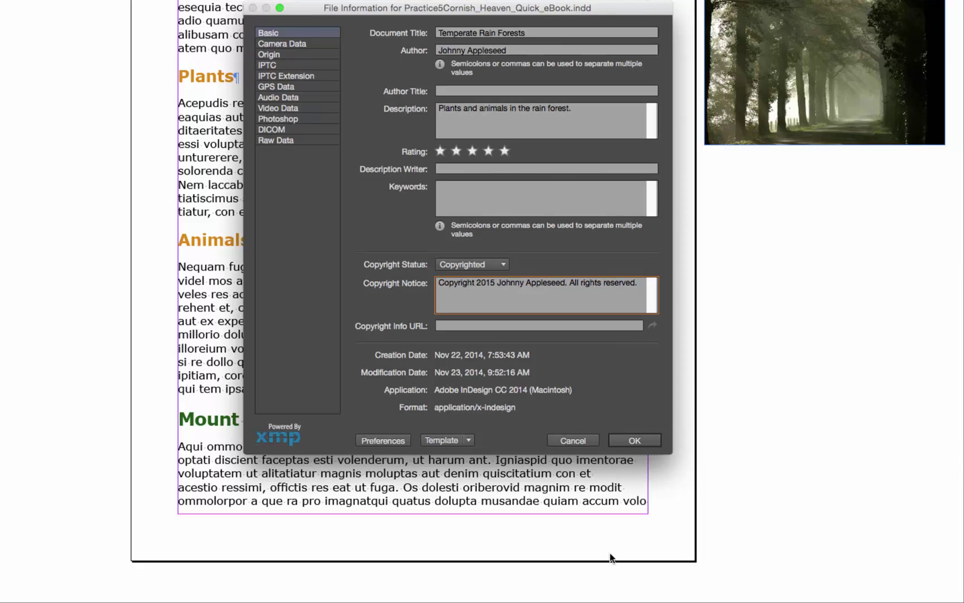
pyautogui.click(633, 441)
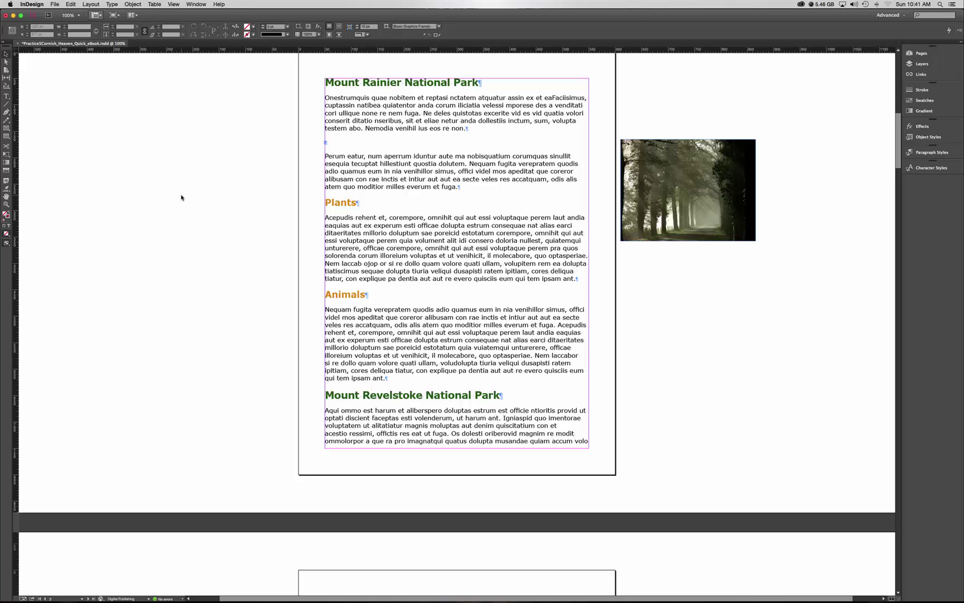
# Step: Export the document to the Desktop in EPUB (Reflowable) format, keeping the suggested file name
pyautogui.scroll(15, 181, 197)
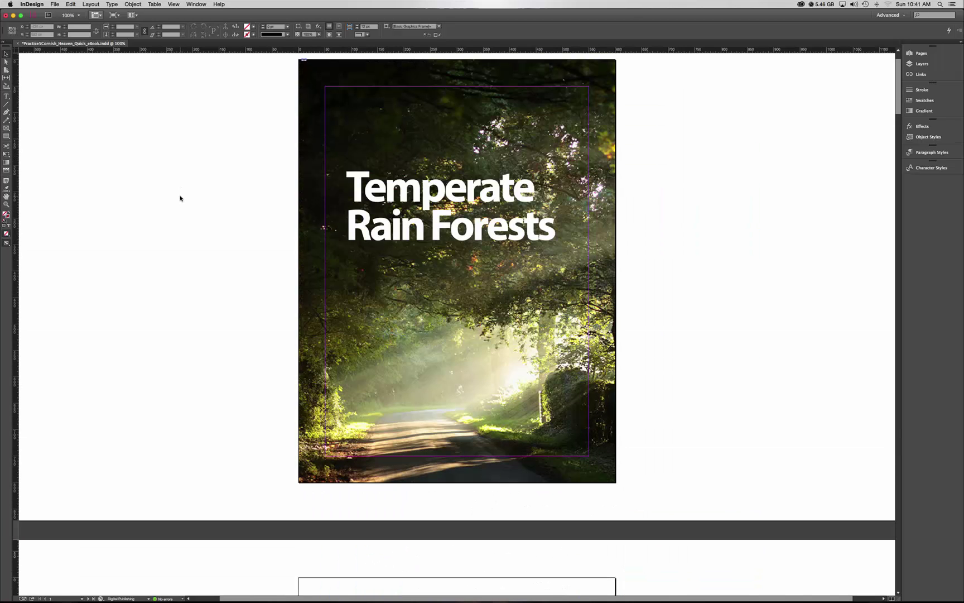
pyautogui.scroll(2, 181, 198)
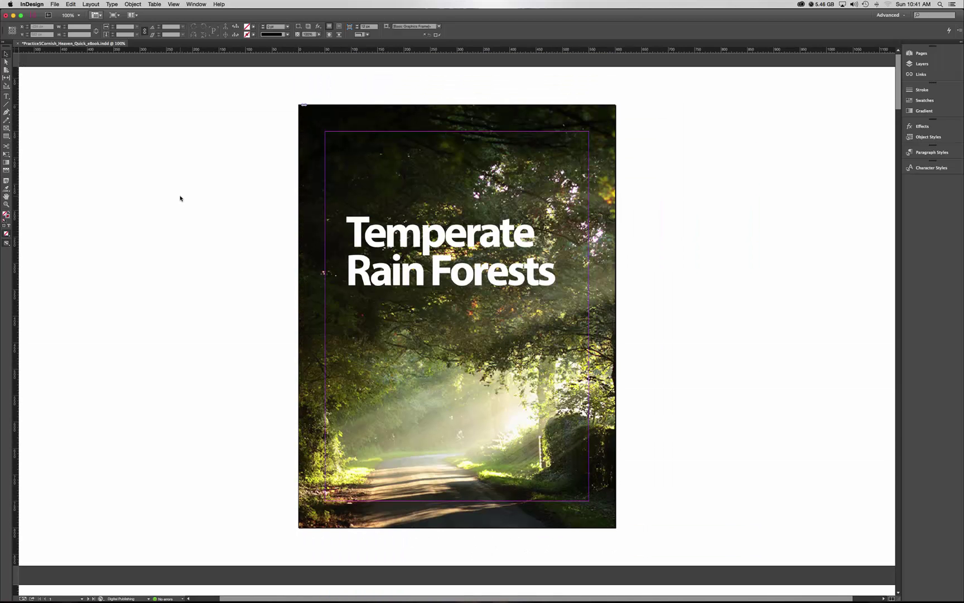
pyautogui.click(55, 4)
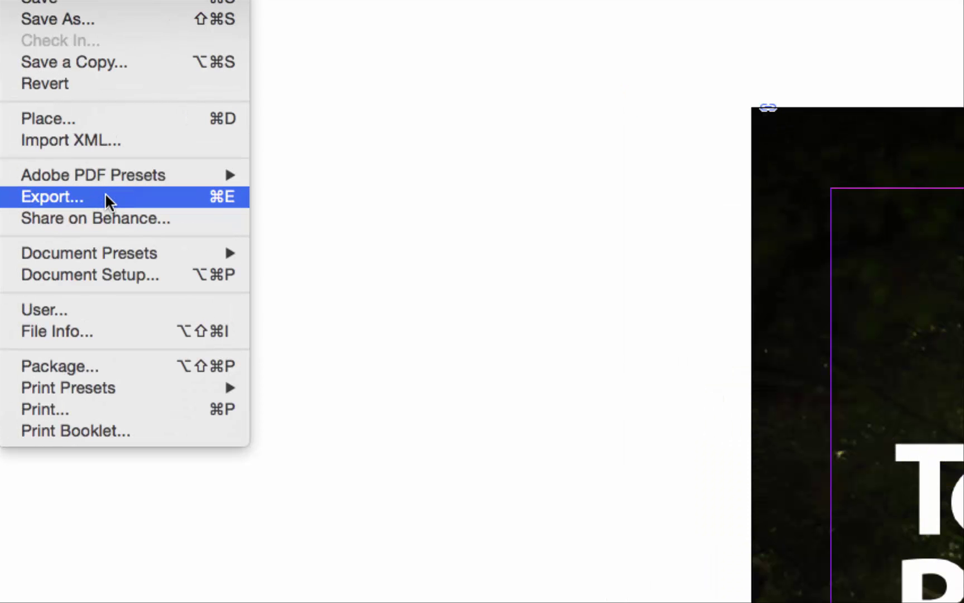
pyautogui.click(106, 198)
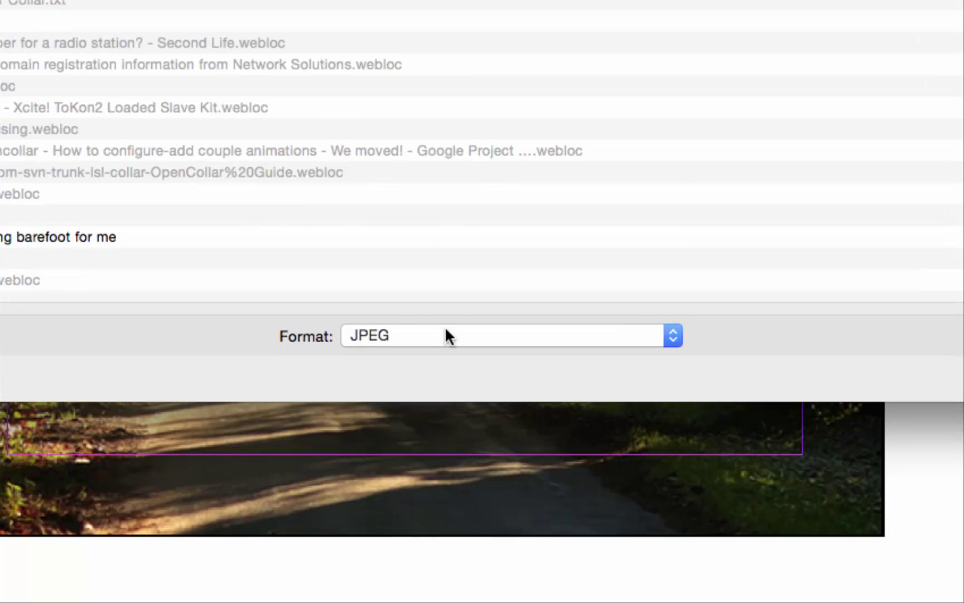
pyautogui.click(447, 335)
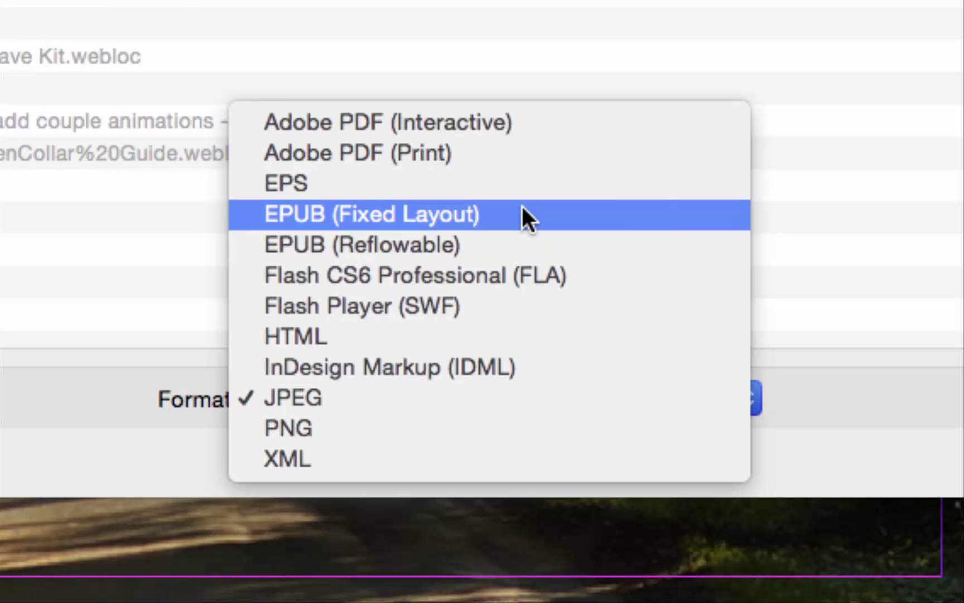
pyautogui.click(510, 243)
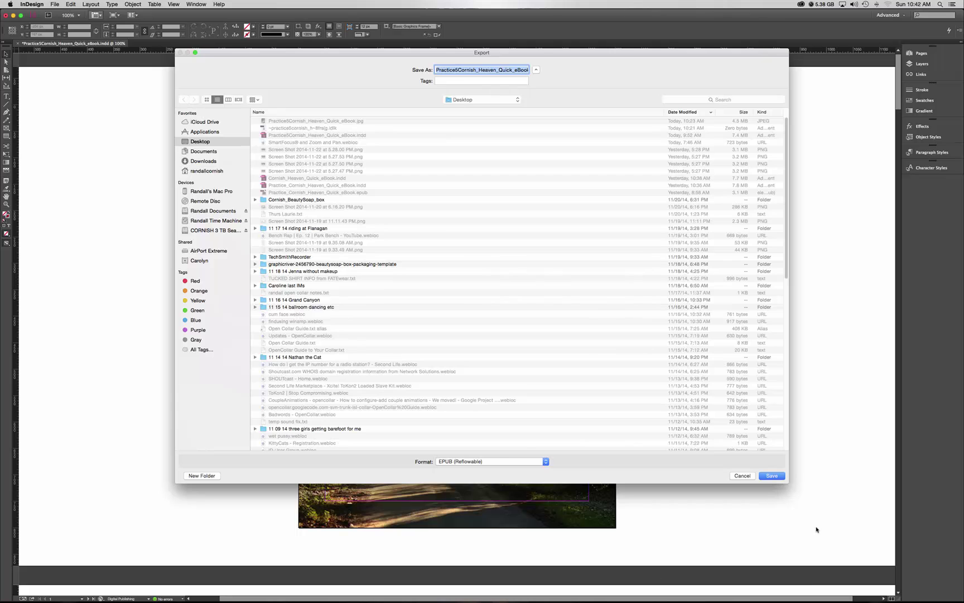
pyautogui.click(772, 476)
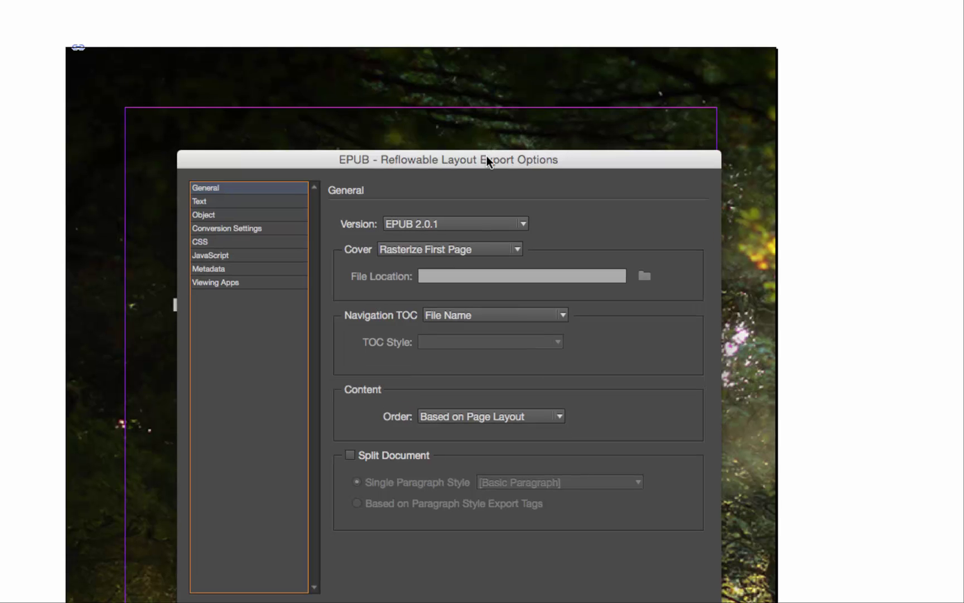
# Step: Set the EPUB version to EPUB 3.0 in the reflowable layout export options
pyautogui.moveTo(487, 157); pyautogui.dragTo(491, 93)
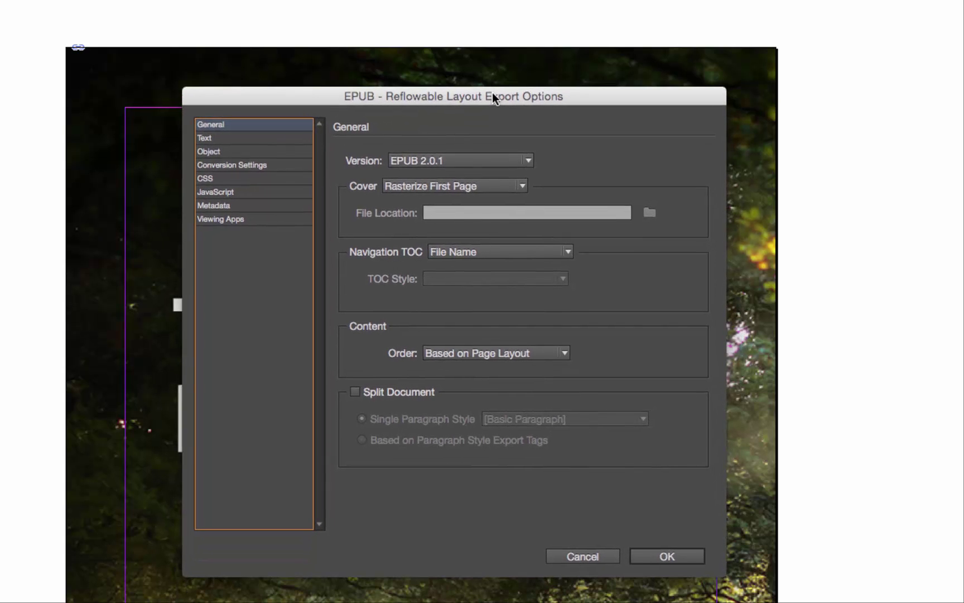
pyautogui.click(457, 159)
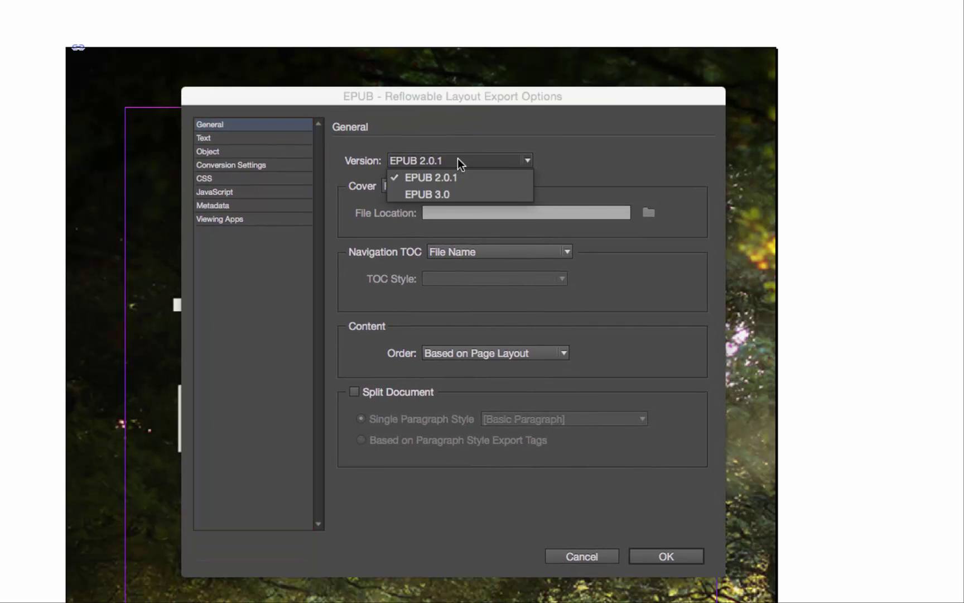
pyautogui.click(473, 195)
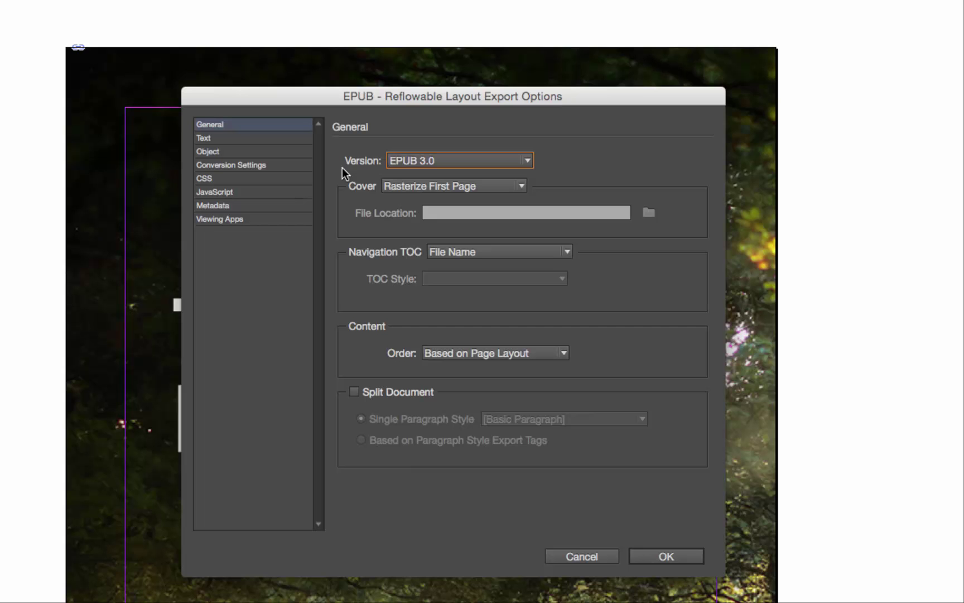
# Step: Use Rasterize First Page for the cover and set the navigation TOC to Multi Level (TOC Style) with the ePub style
pyautogui.click(507, 183)
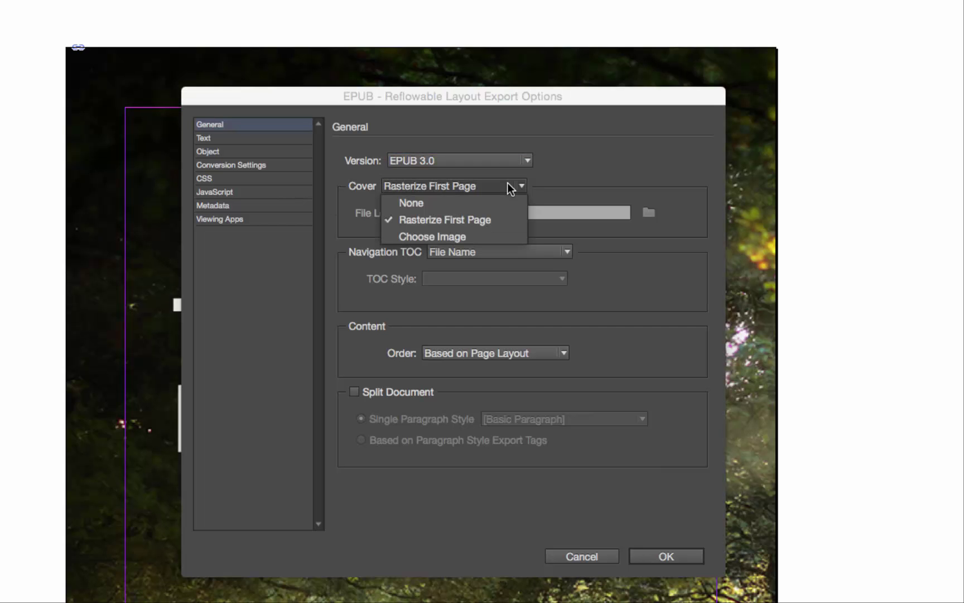
pyautogui.click(489, 220)
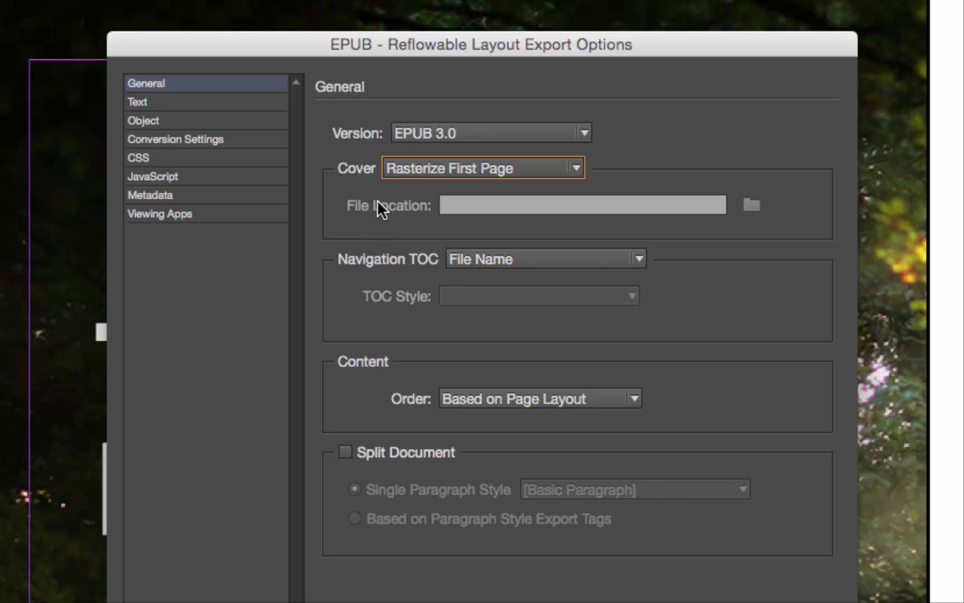
pyautogui.click(559, 258)
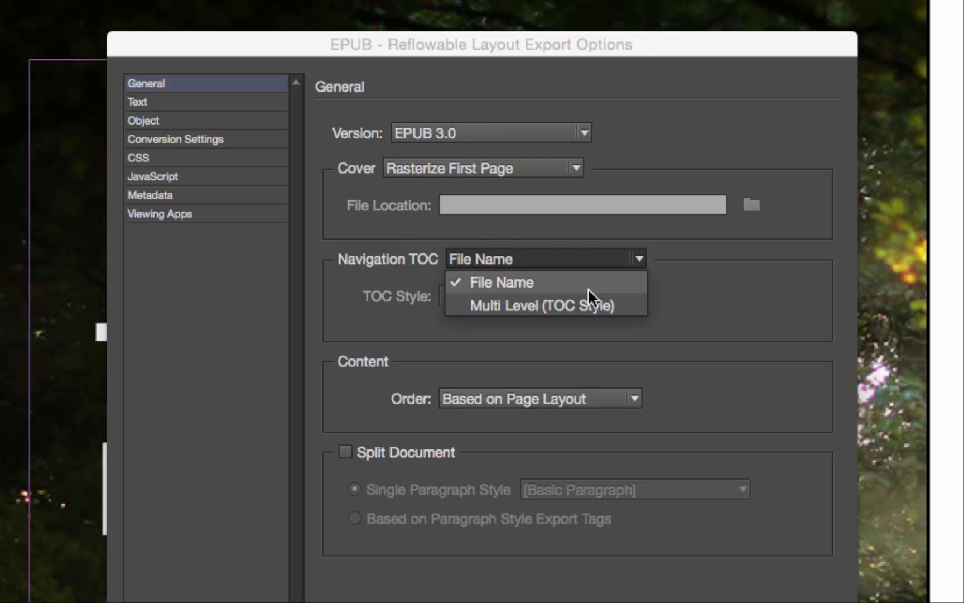
pyautogui.click(613, 309)
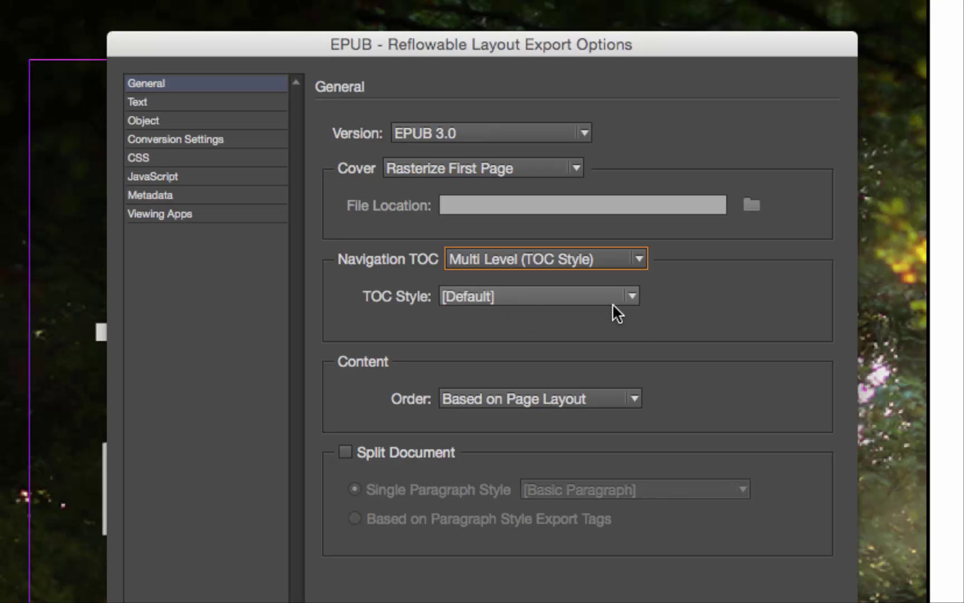
pyautogui.click(557, 296)
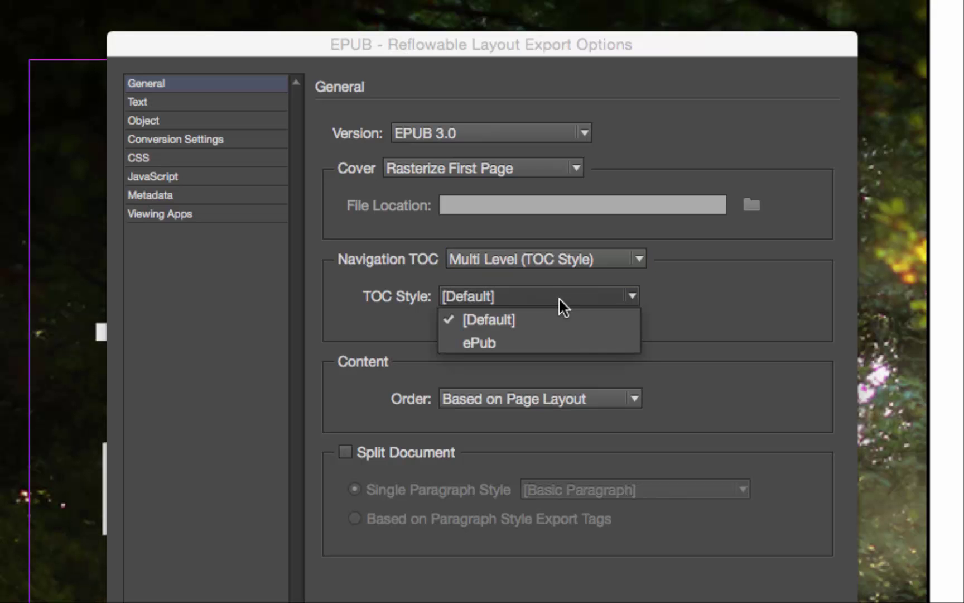
pyautogui.click(552, 343)
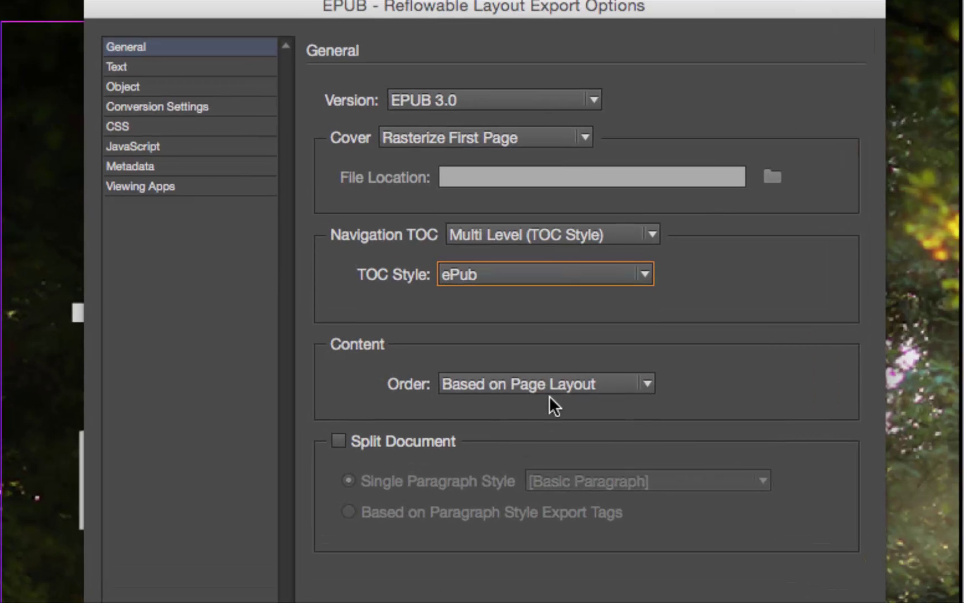
# Step: Keep the content order Based on Page Layout and split the document at the single paragraph style large_subhead
pyautogui.click(559, 392)
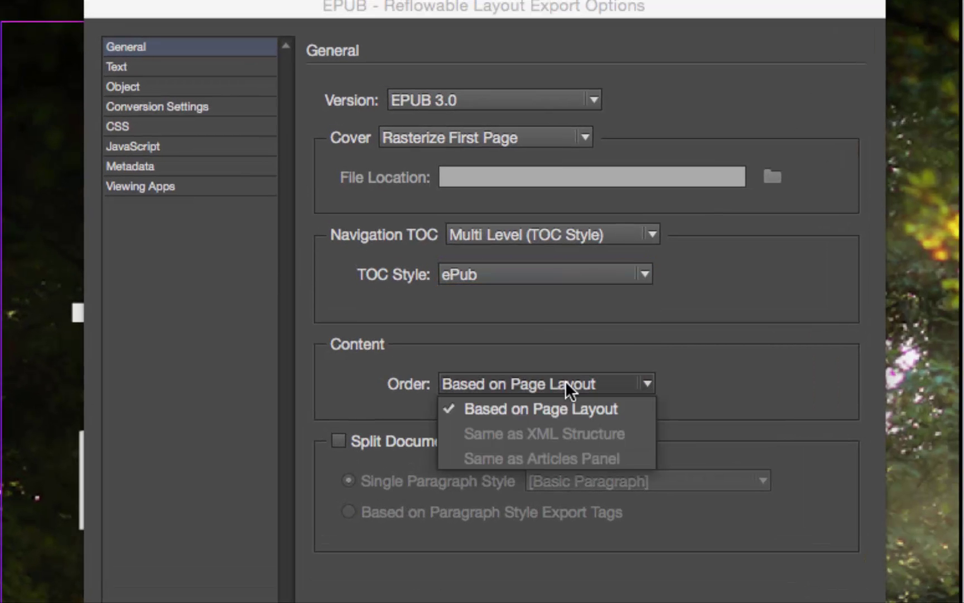
pyautogui.click(579, 407)
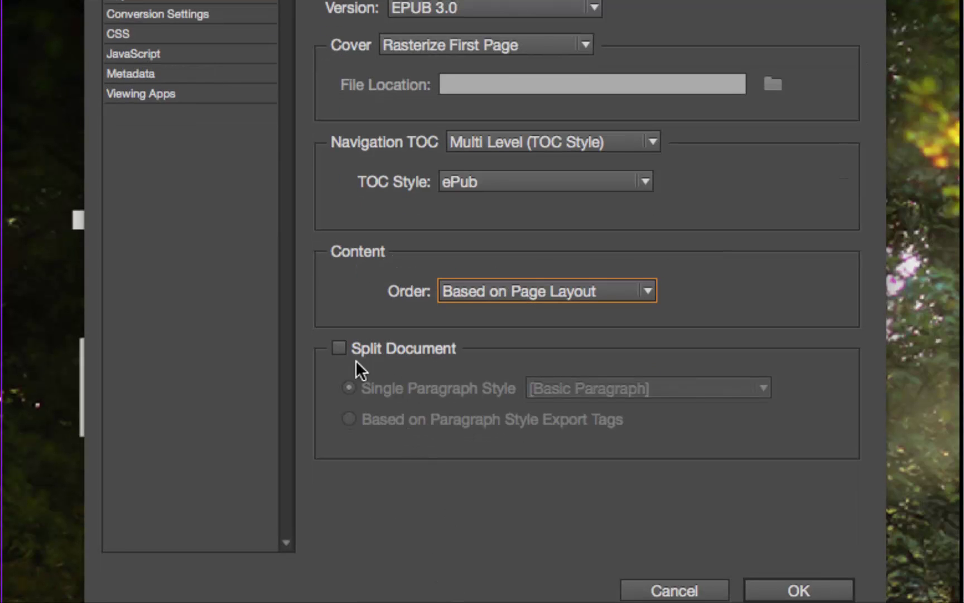
pyautogui.click(340, 347)
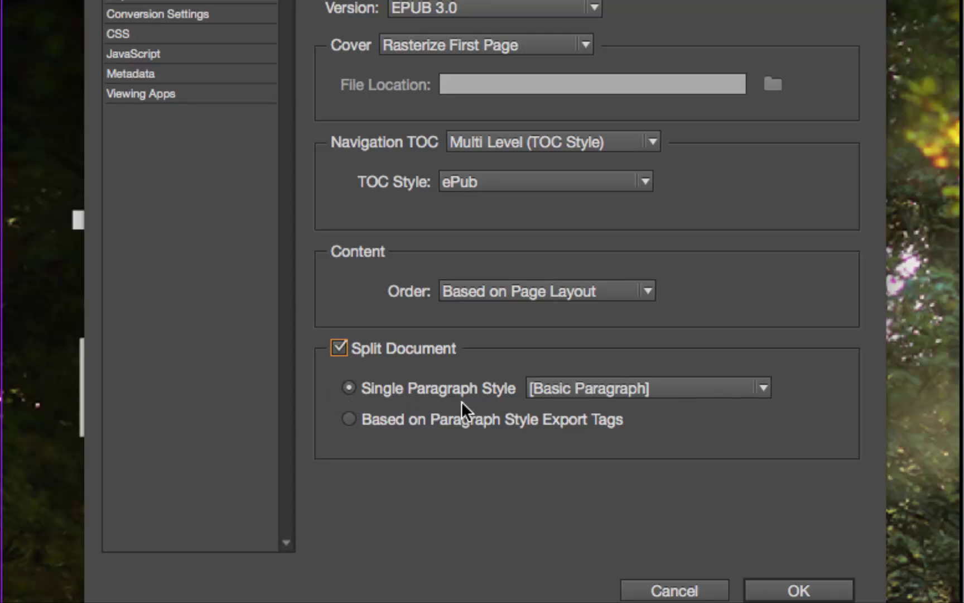
pyautogui.click(665, 389)
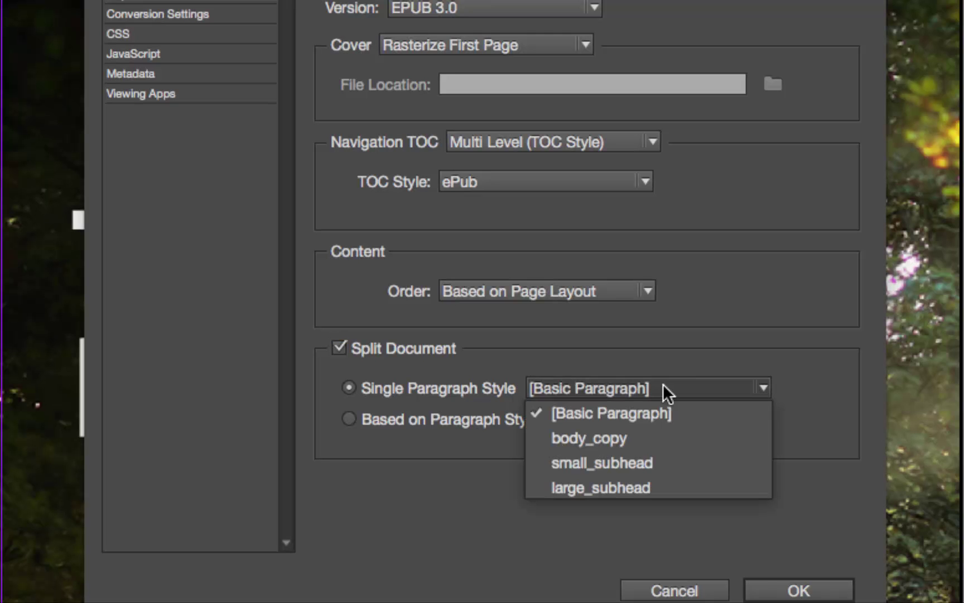
pyautogui.click(665, 491)
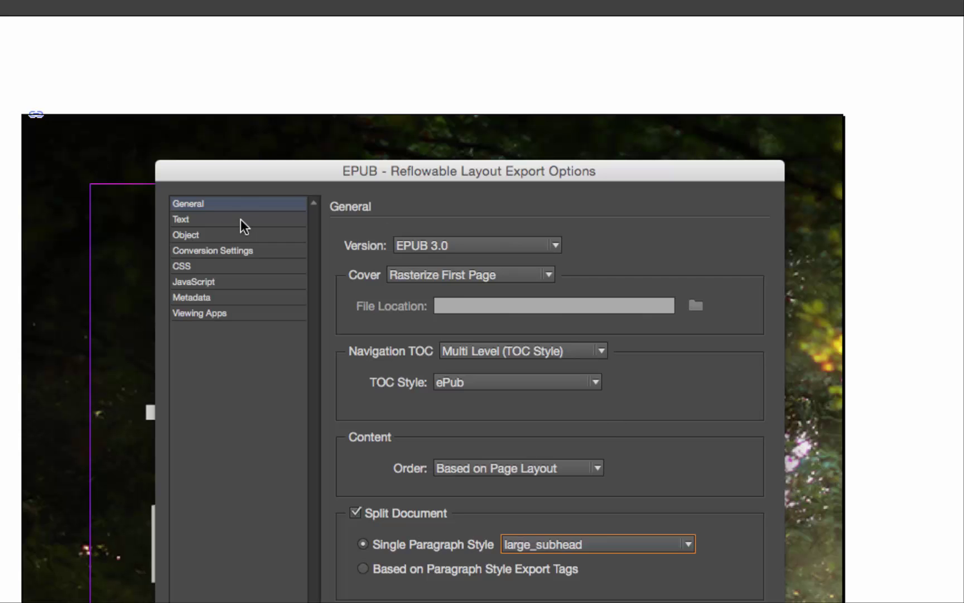
# Step: Keep the object CSS size Fixed and set the object layout to Align Left in the export options
pyautogui.click(242, 219)
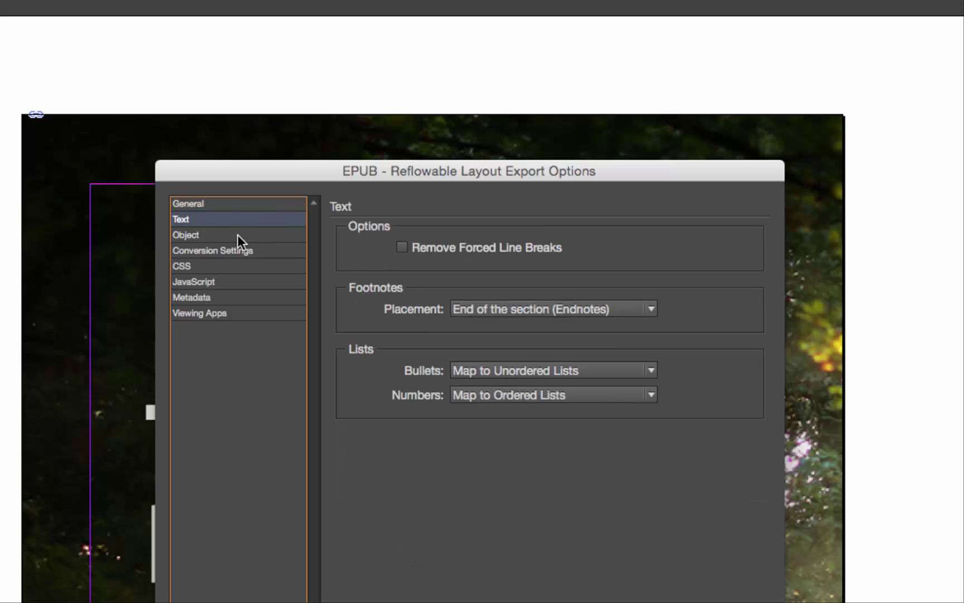
pyautogui.click(234, 235)
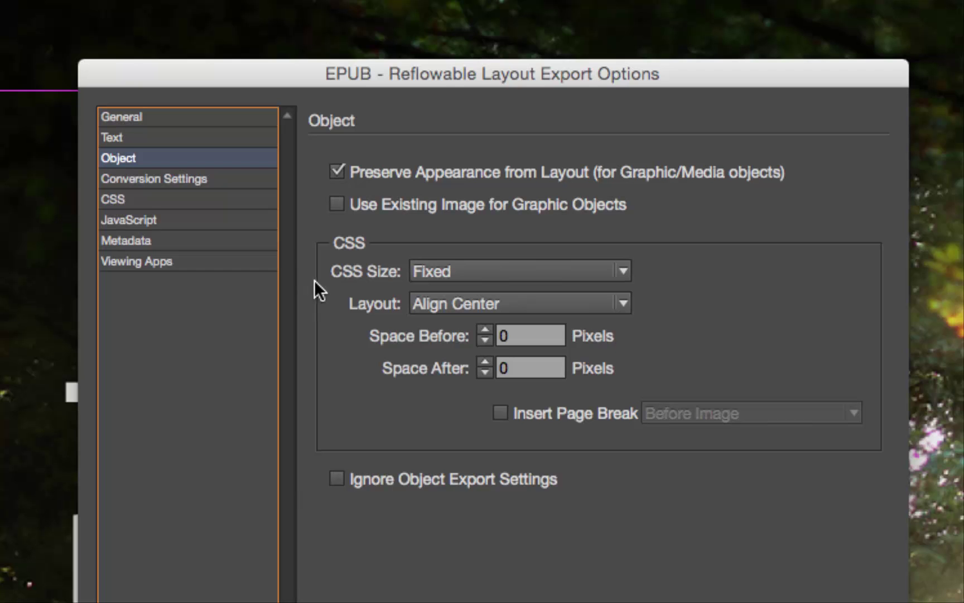
pyautogui.click(543, 269)
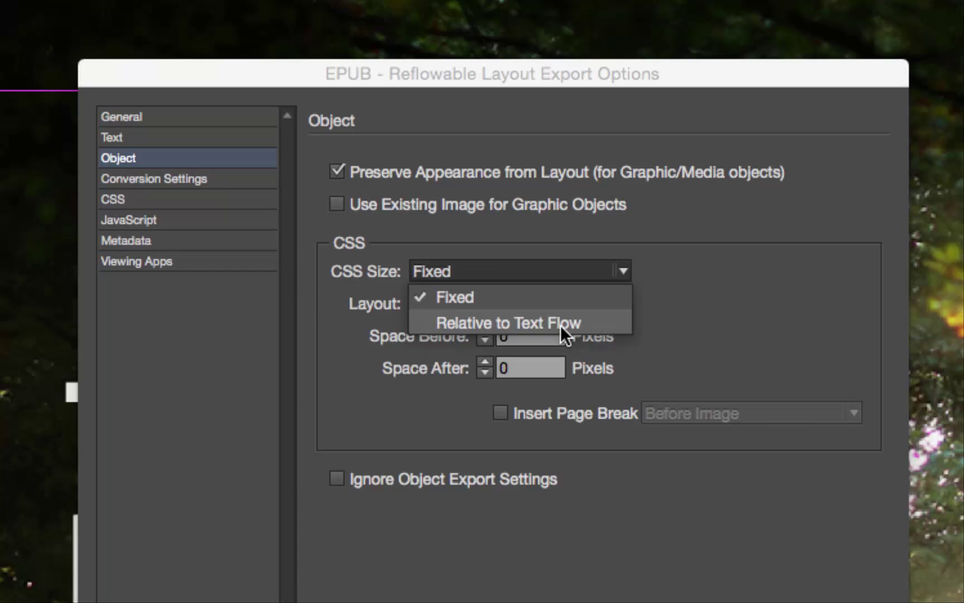
pyautogui.click(531, 300)
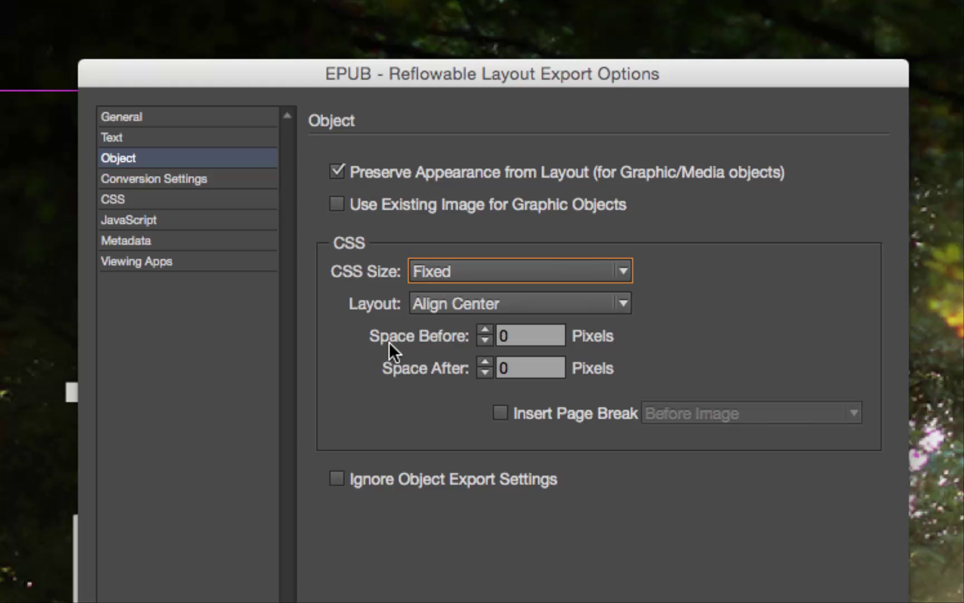
pyautogui.click(523, 307)
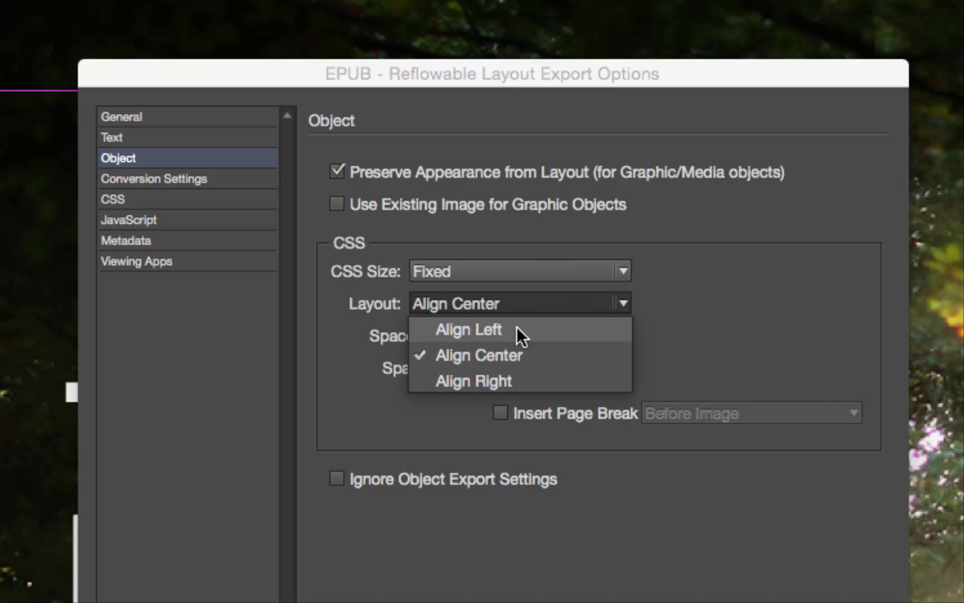
pyautogui.click(516, 328)
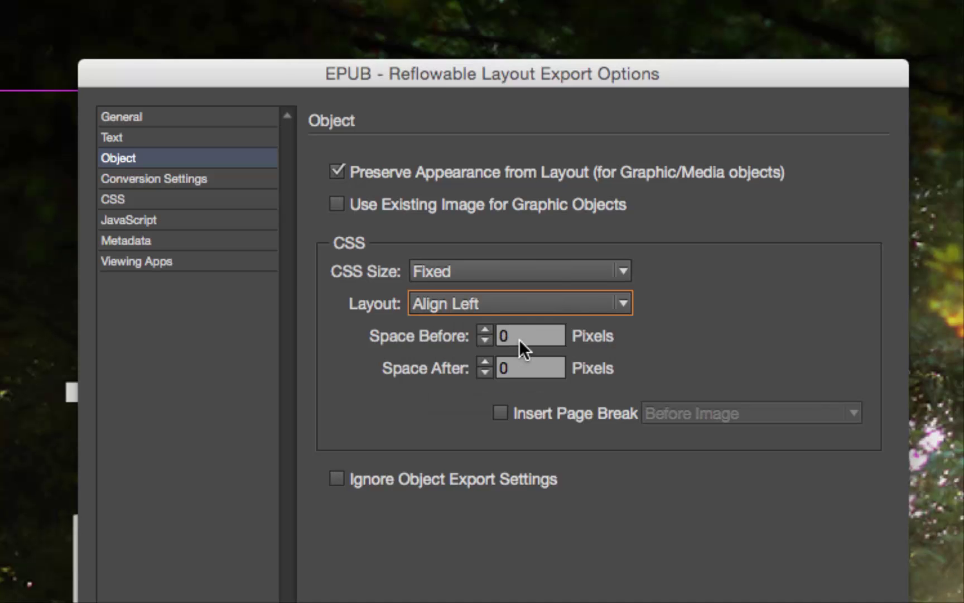
# Step: Set the space before and the space after objects to 20 pixels each
pyautogui.press('Tab')
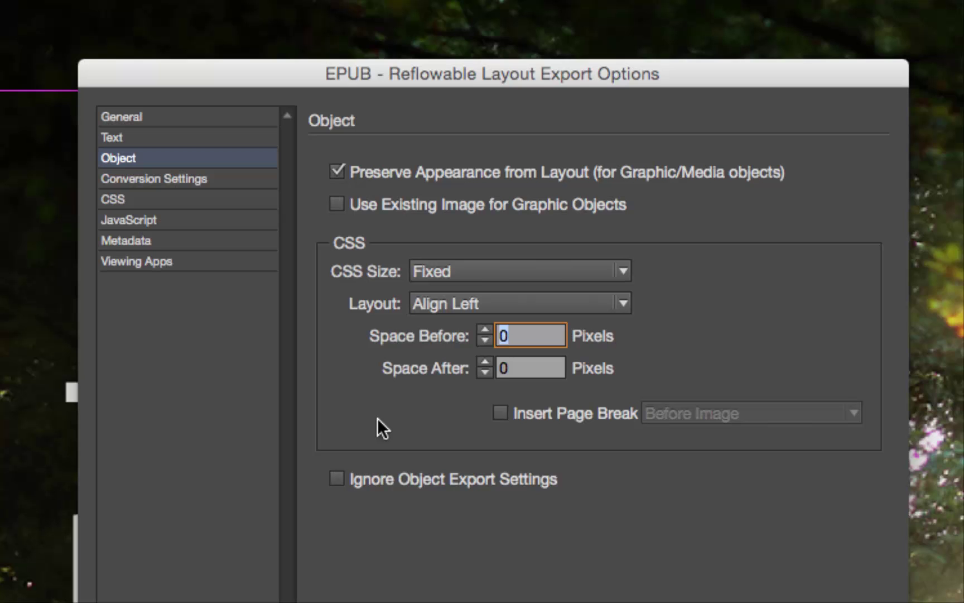
pyautogui.write('20')
pyautogui.press('Tab')
pyautogui.write('20')
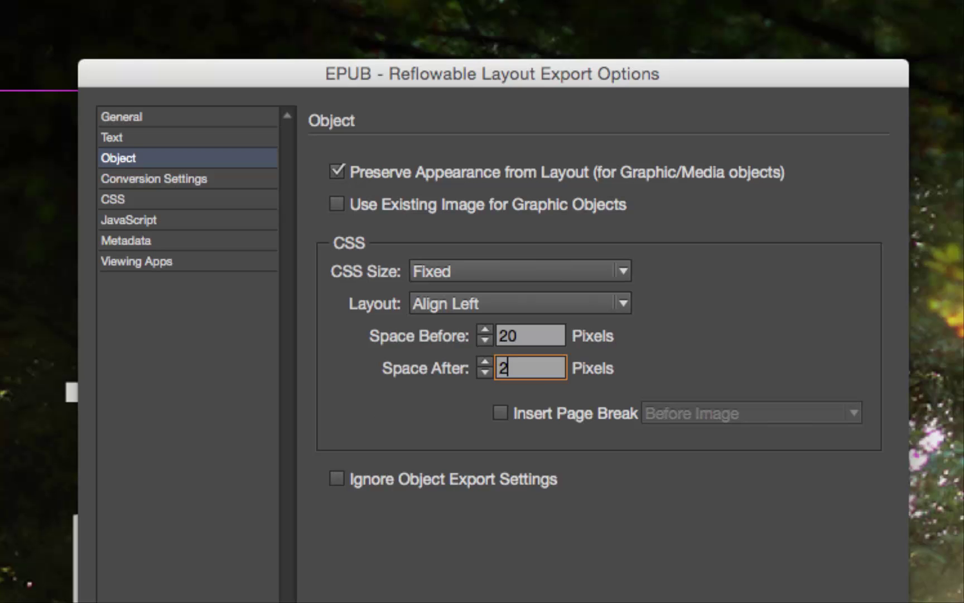
pyautogui.press('Tab')
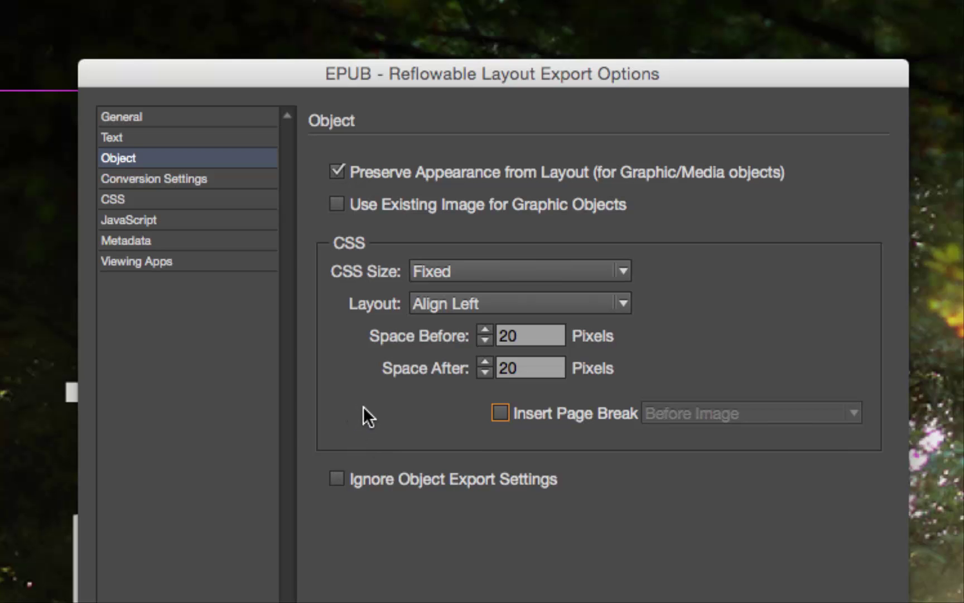
# Step: Configure the image conversion with Automatic format, 96 PPI resolution and Maximum JPEG image quality
pyautogui.click(196, 178)
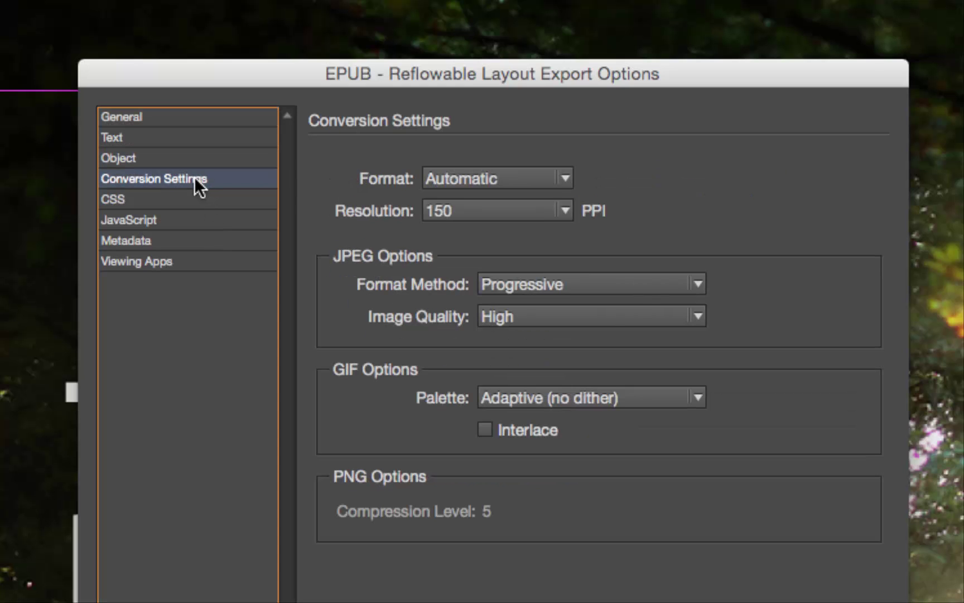
pyautogui.click(550, 174)
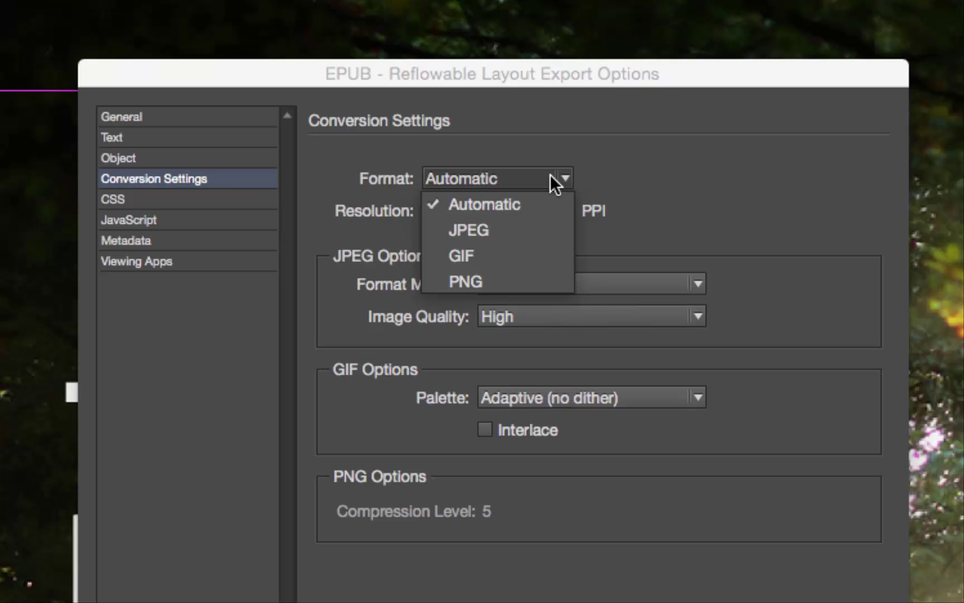
pyautogui.click(530, 204)
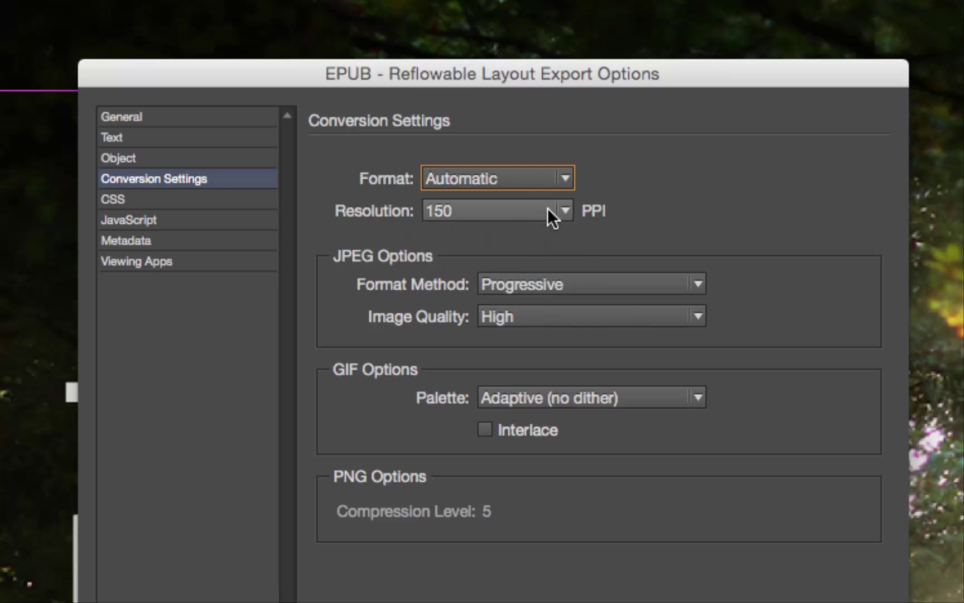
pyautogui.click(562, 212)
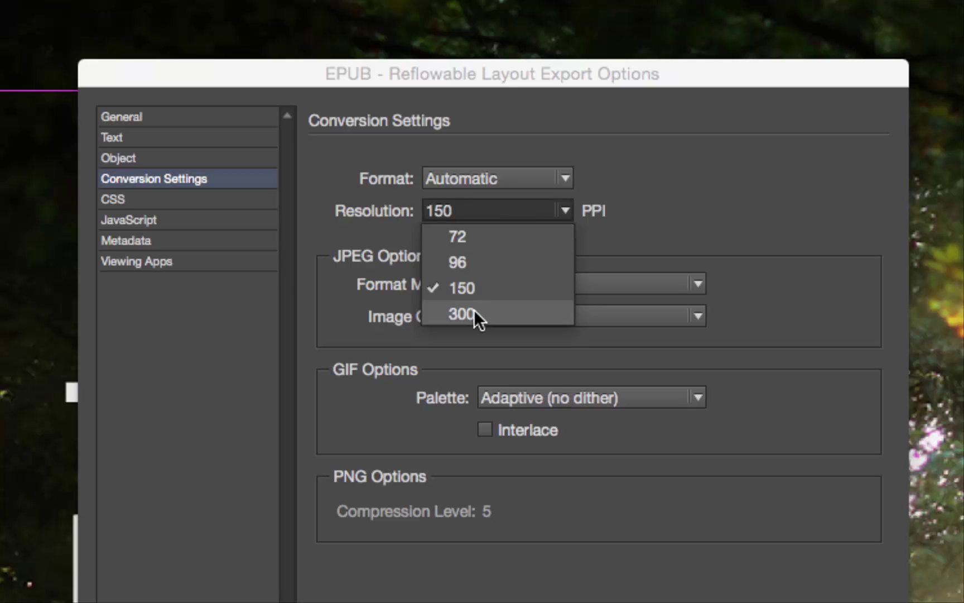
pyautogui.click(482, 263)
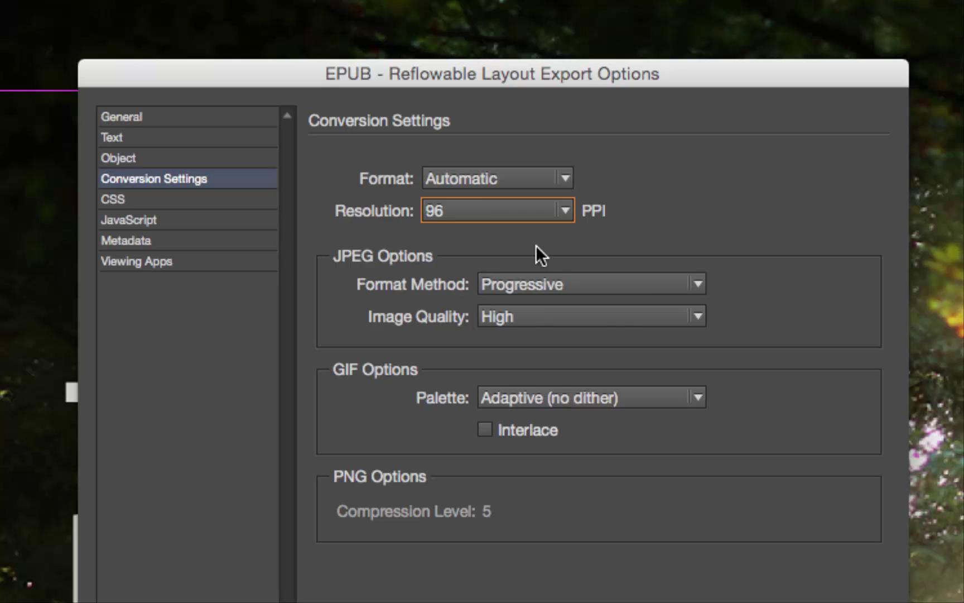
pyautogui.click(561, 316)
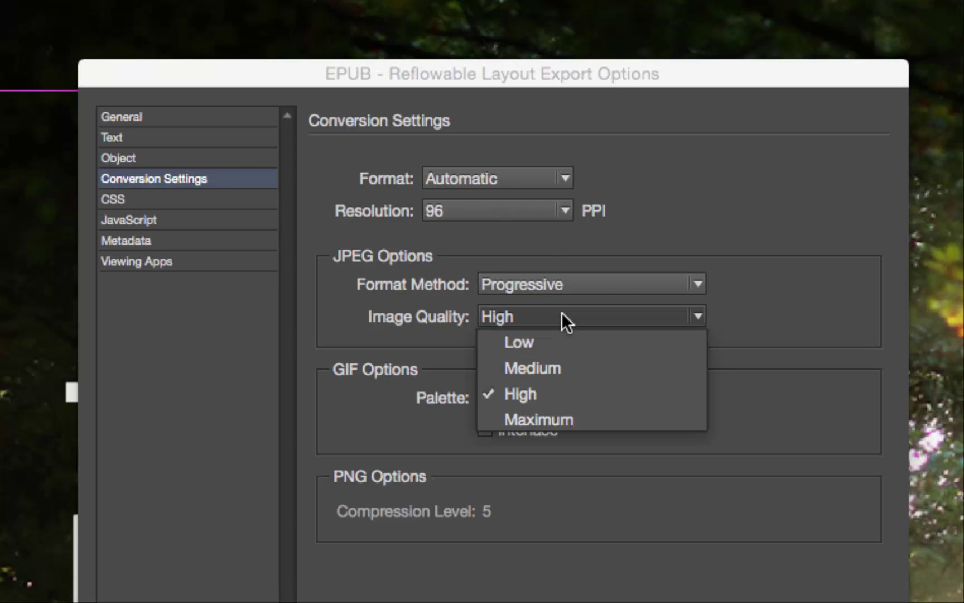
pyautogui.click(555, 420)
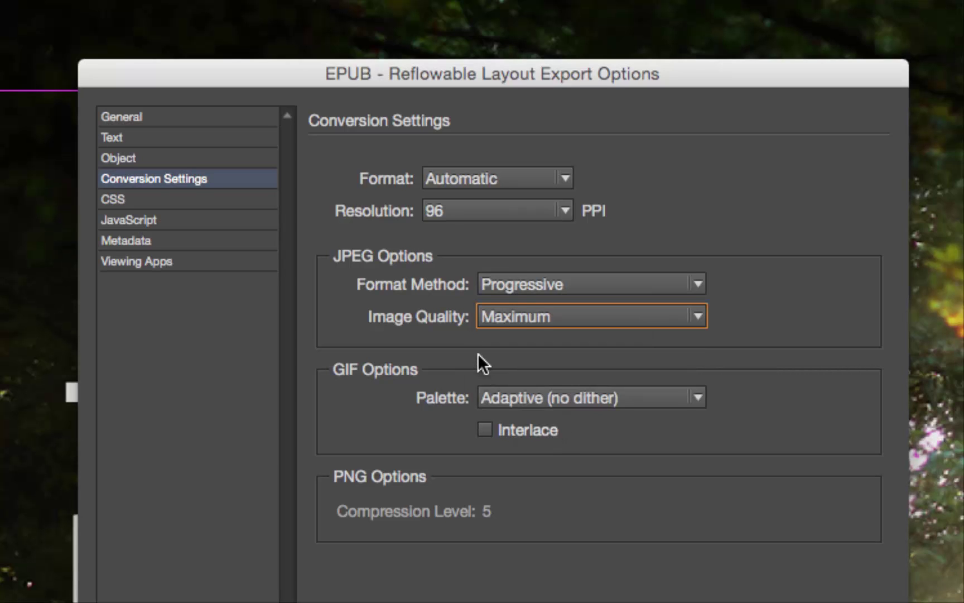
# Step: Turn off Preserve Local Overrides for the generated CSS and run the EPUB export, keeping the JavaScript, metadata and viewing app options
pyautogui.click(144, 202)
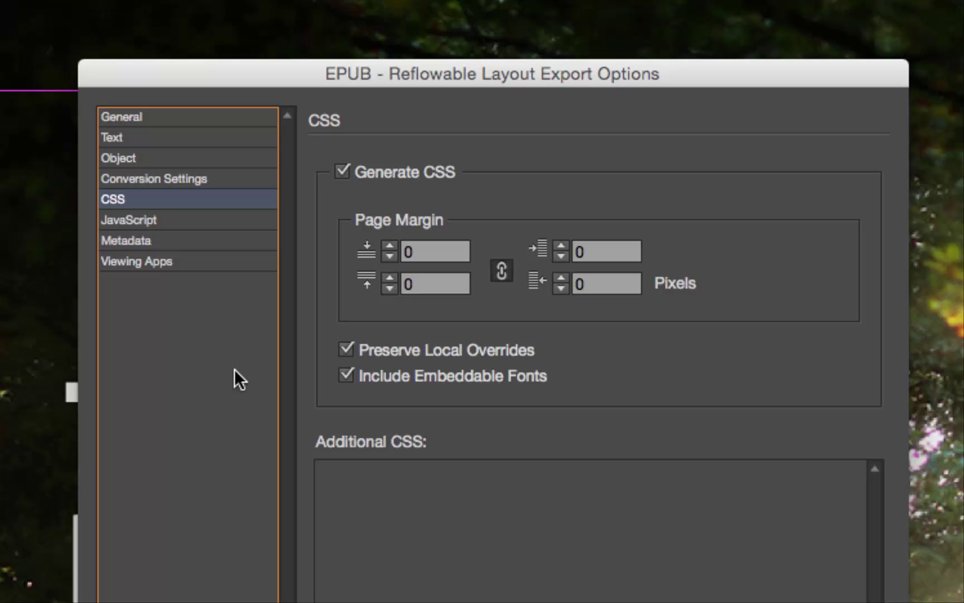
pyautogui.click(345, 350)
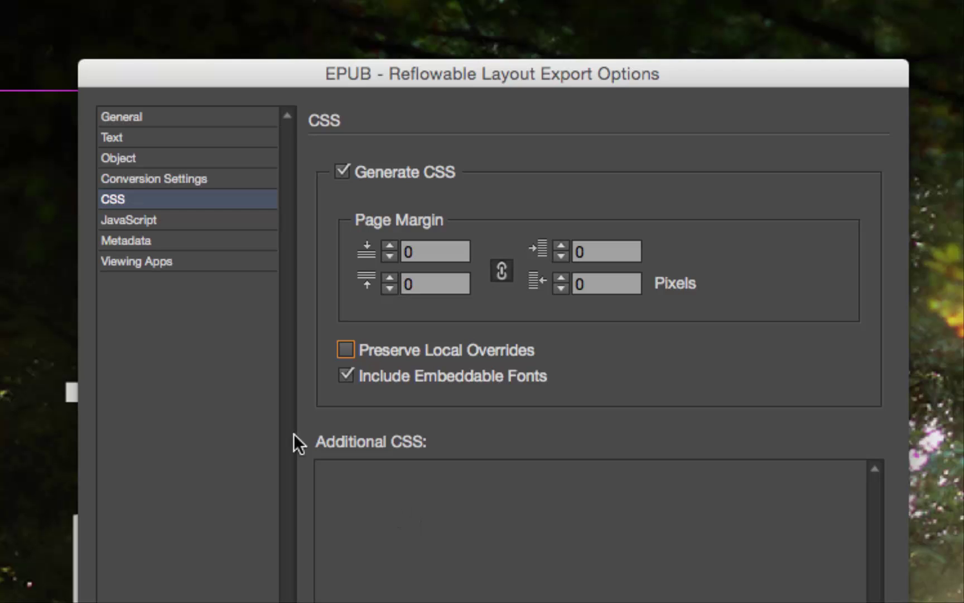
pyautogui.click(166, 219)
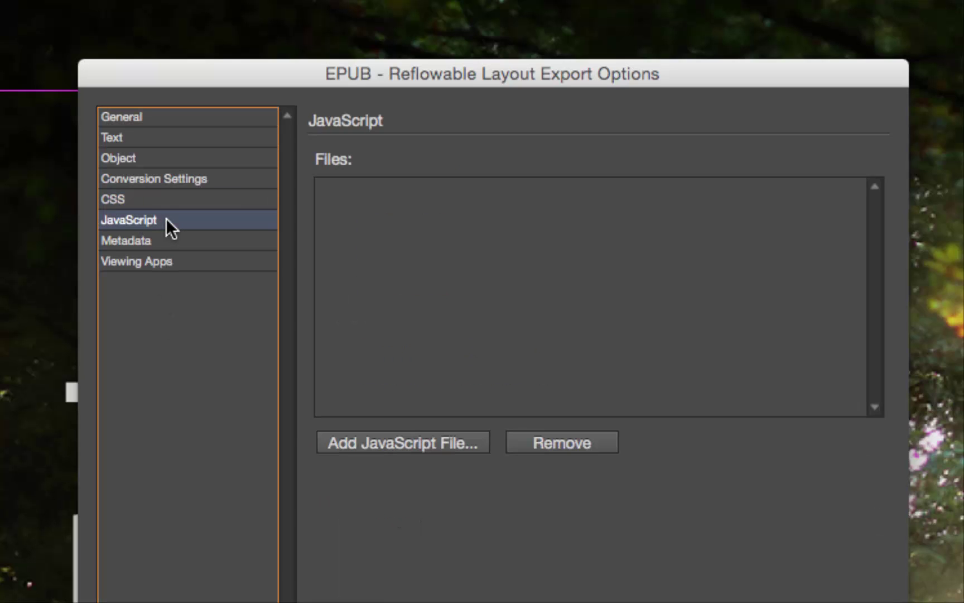
pyautogui.click(166, 240)
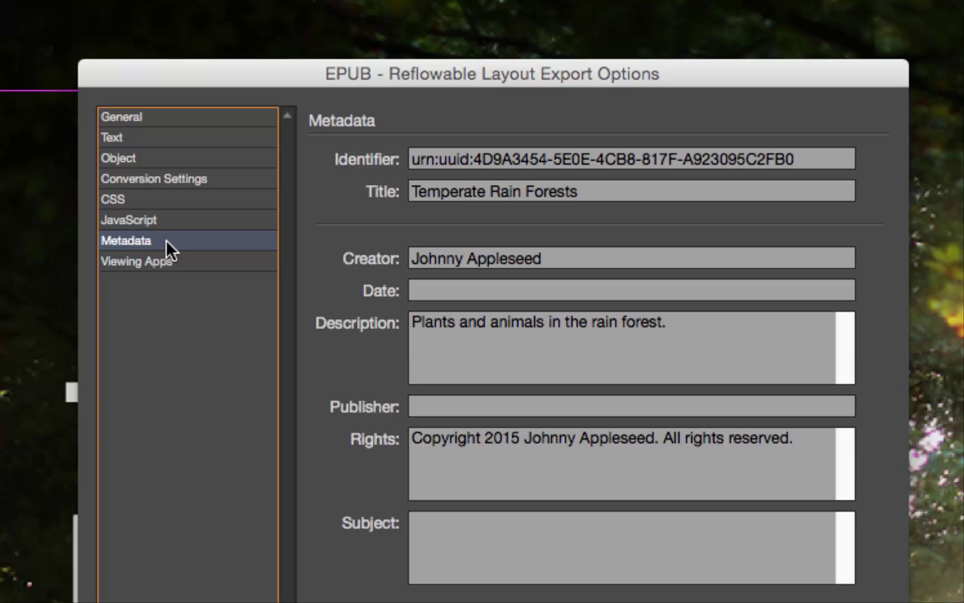
pyautogui.click(181, 261)
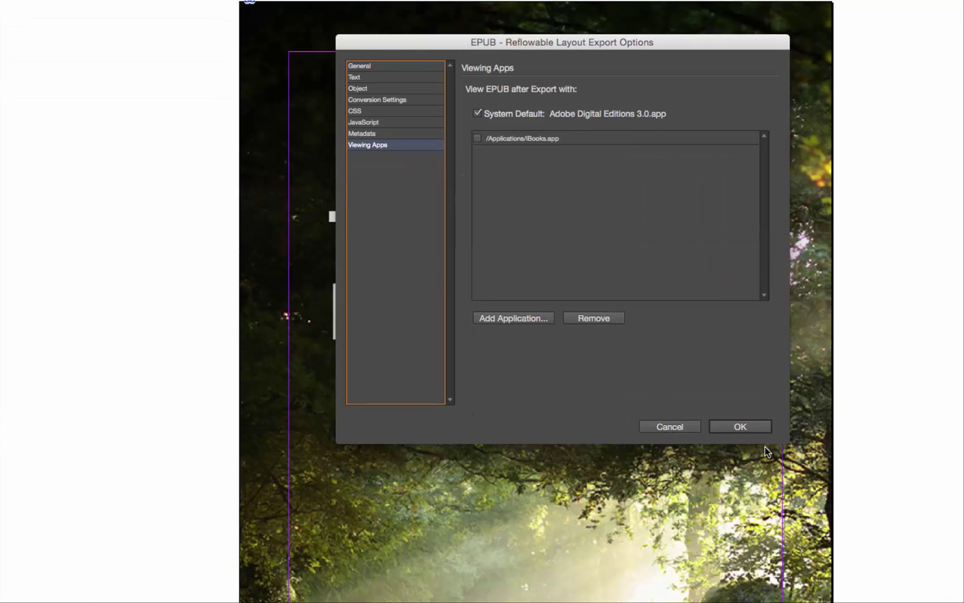
pyautogui.click(740, 427)
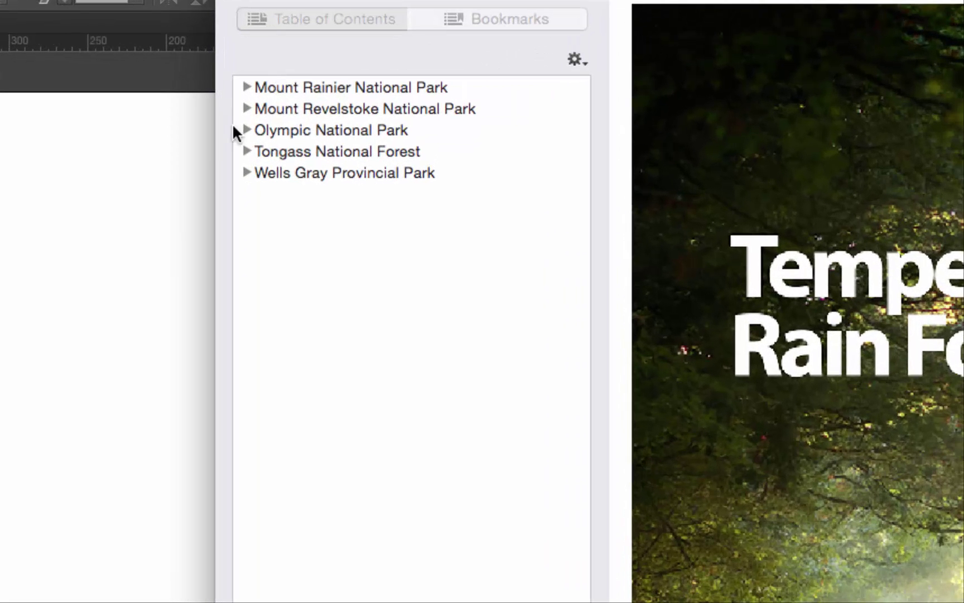
# Step: In Adobe Digital Editions, expand all five park entries in the exported eBook's table of contents
pyautogui.click(246, 172)
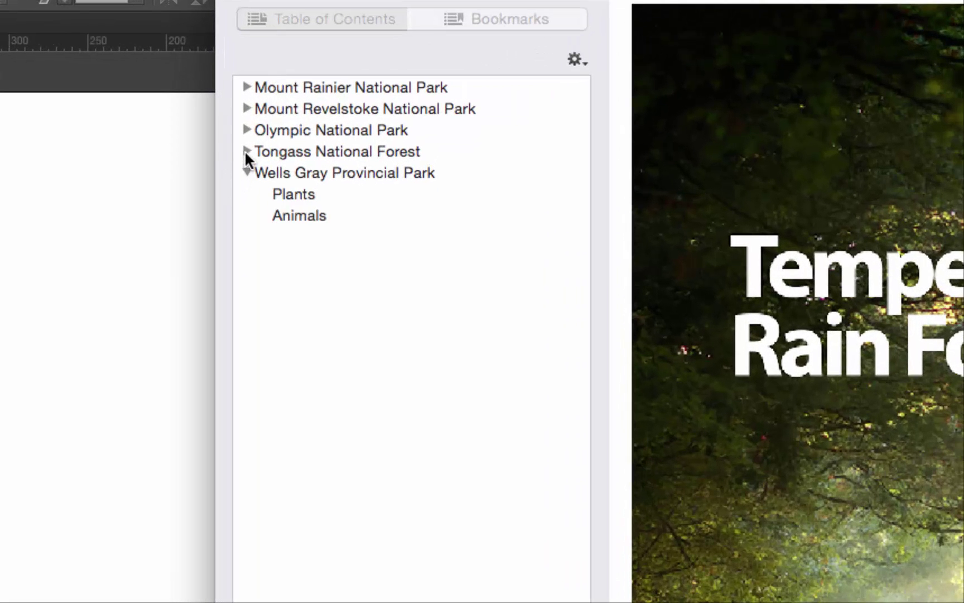
pyautogui.click(246, 151)
pyautogui.click(246, 130)
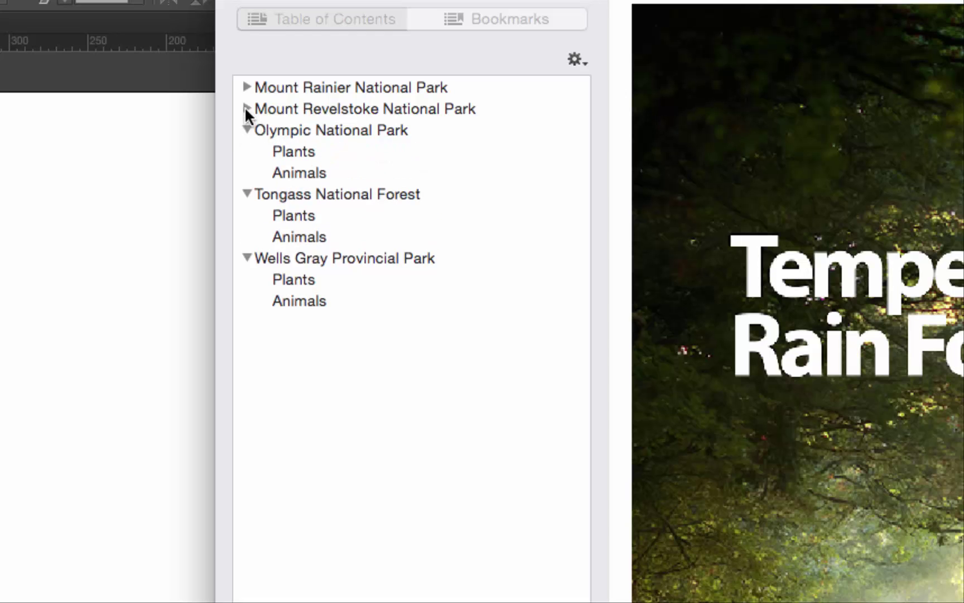
pyautogui.click(246, 109)
pyautogui.click(247, 88)
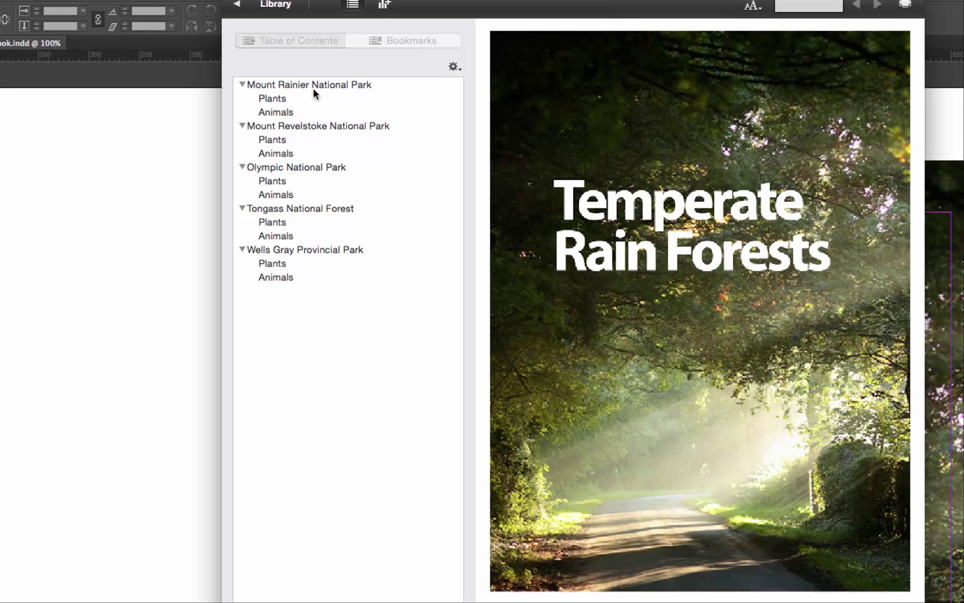
# Step: View the Mount Revelstoke, Olympic, Tongass and Wells Gray chapters through the table of contents to check their layout
pyautogui.click(334, 125)
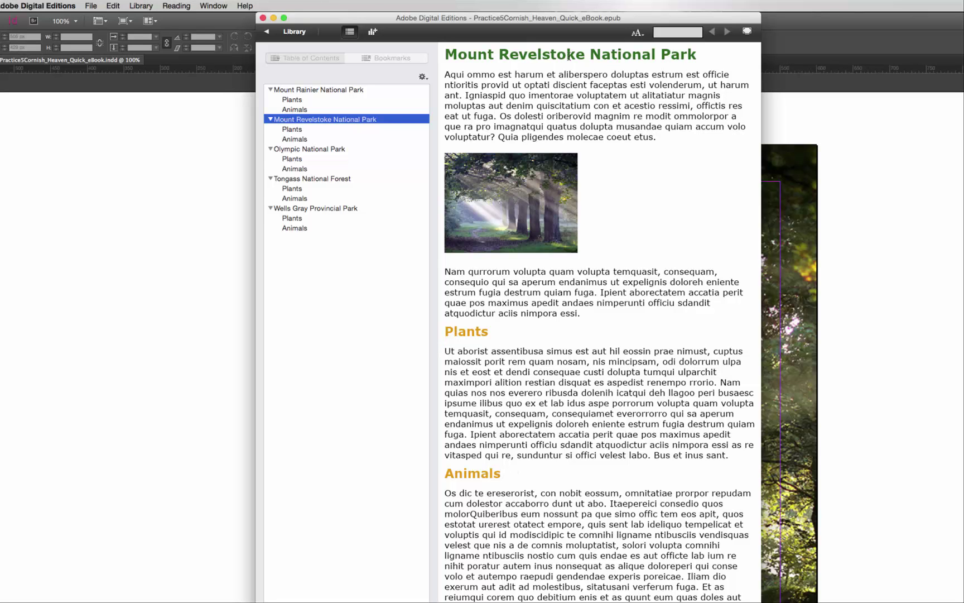
pyautogui.click(347, 149)
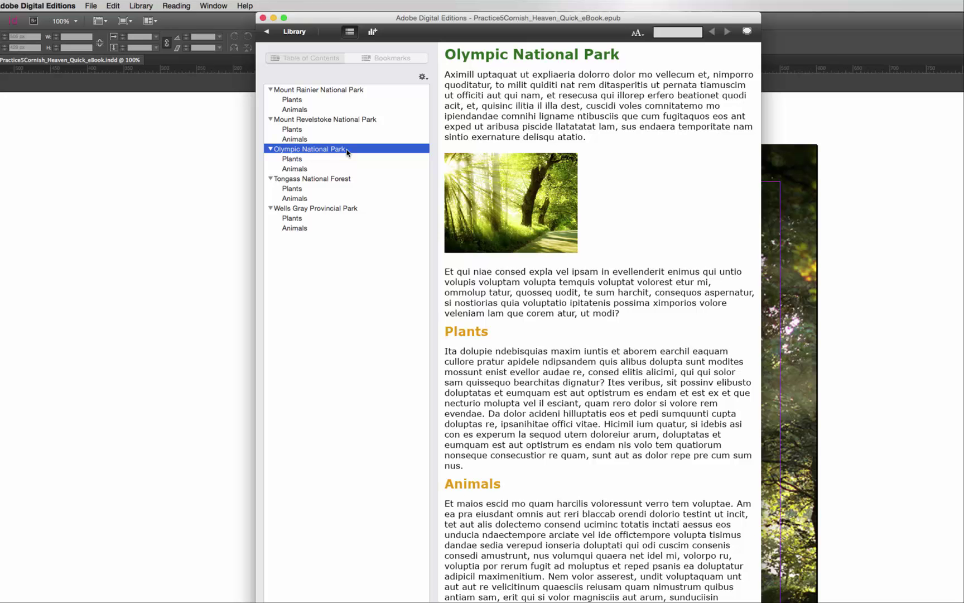
pyautogui.click(347, 180)
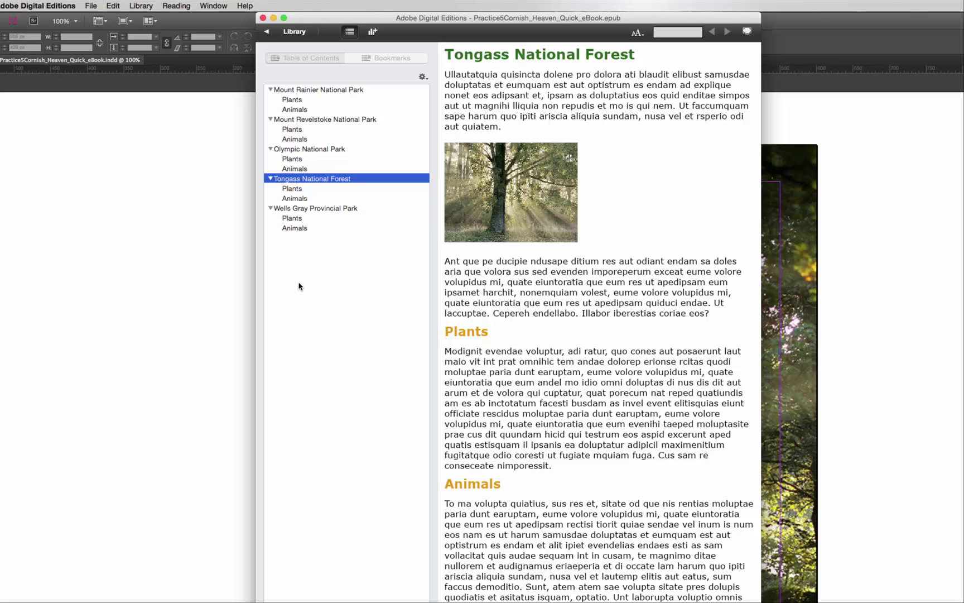
pyautogui.click(320, 210)
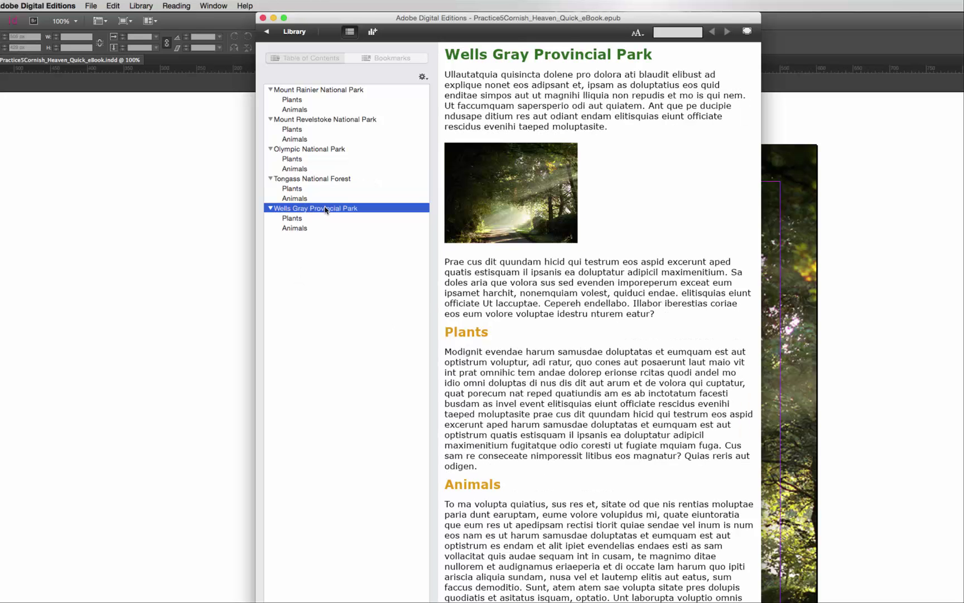